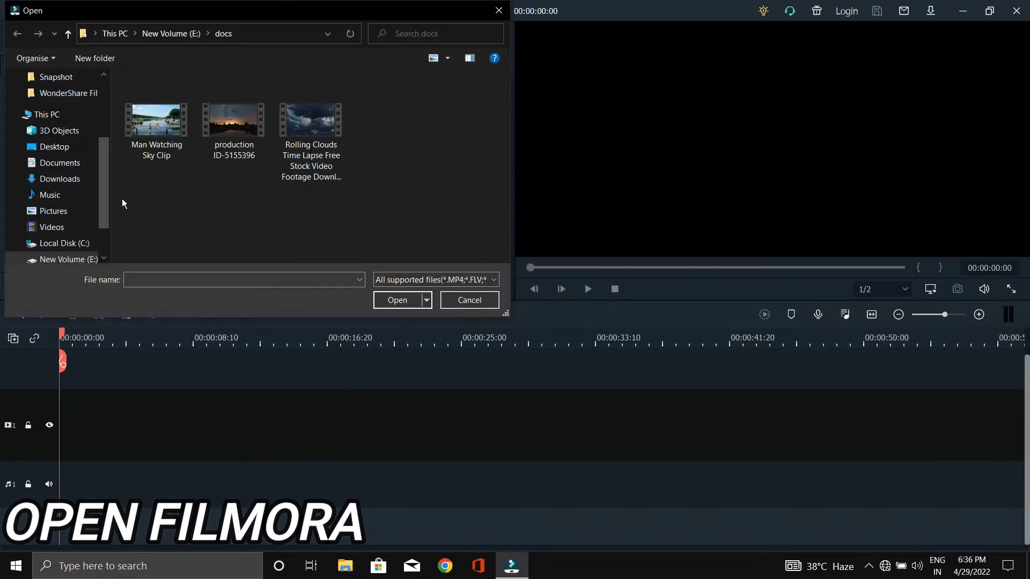
Import the Man Watching Sky Clip video from the docs folder into the project media
double_click(152, 127)
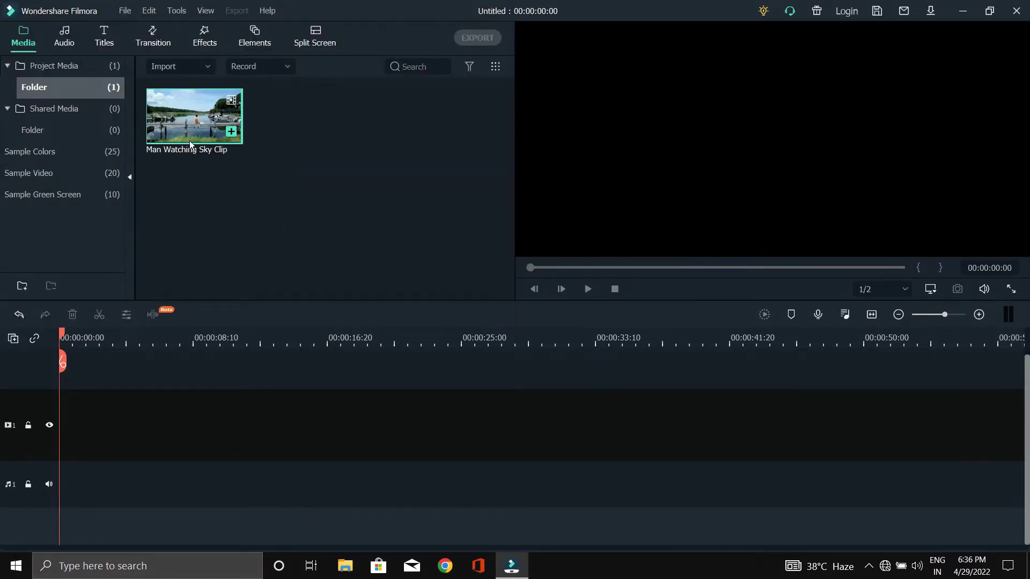
Place Man Watching Sky Clip on video track 1, match the project to 1920x1080 60fps, and preview it
left_click_drag(192, 108, 107, 423)
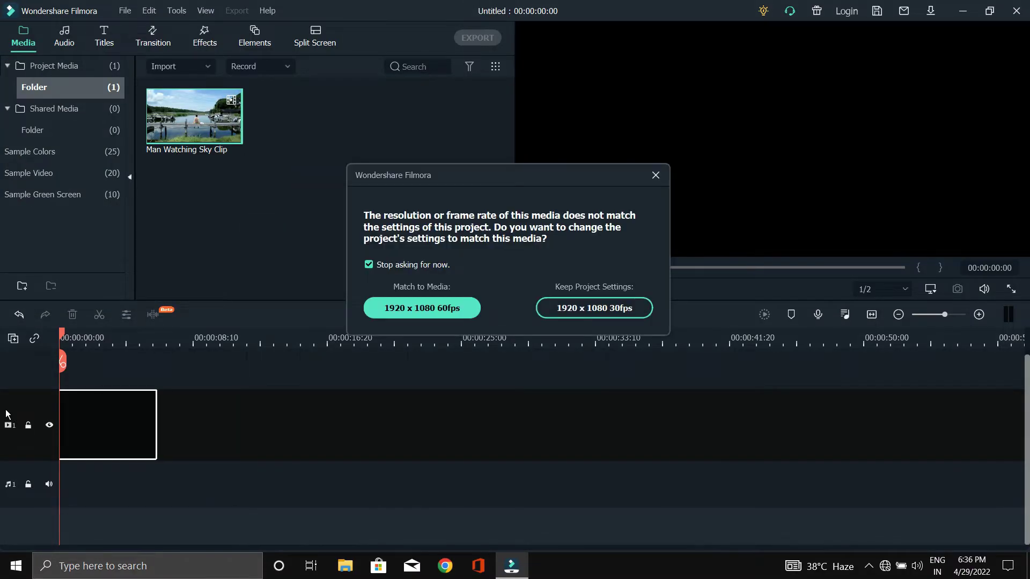
left_click(435, 308)
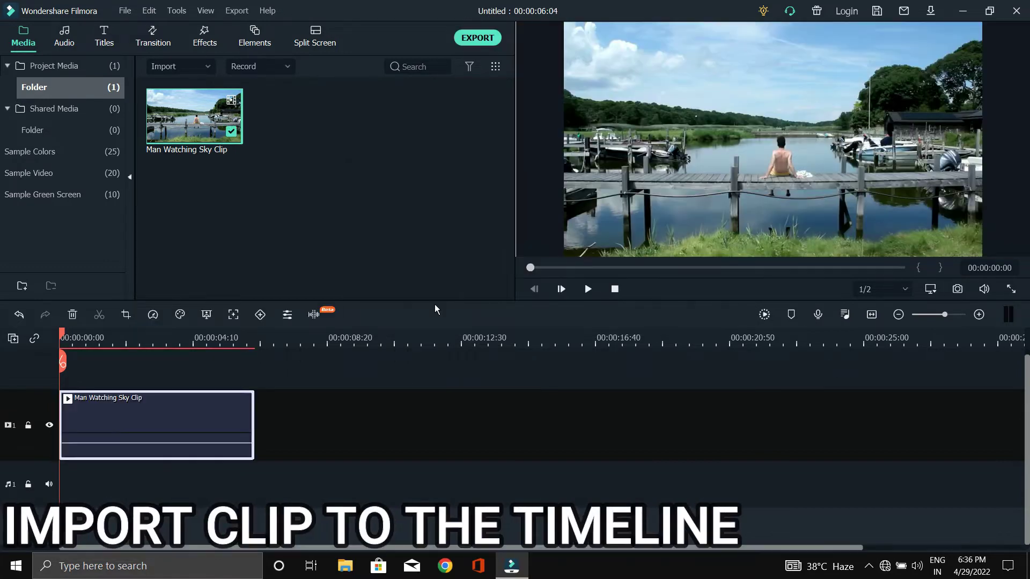
key("space")
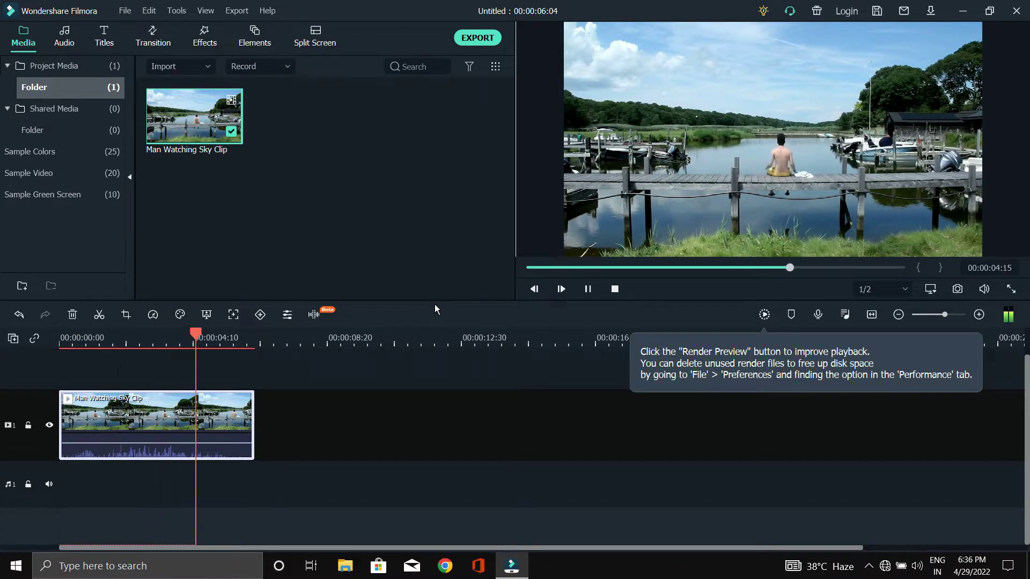
key("space")
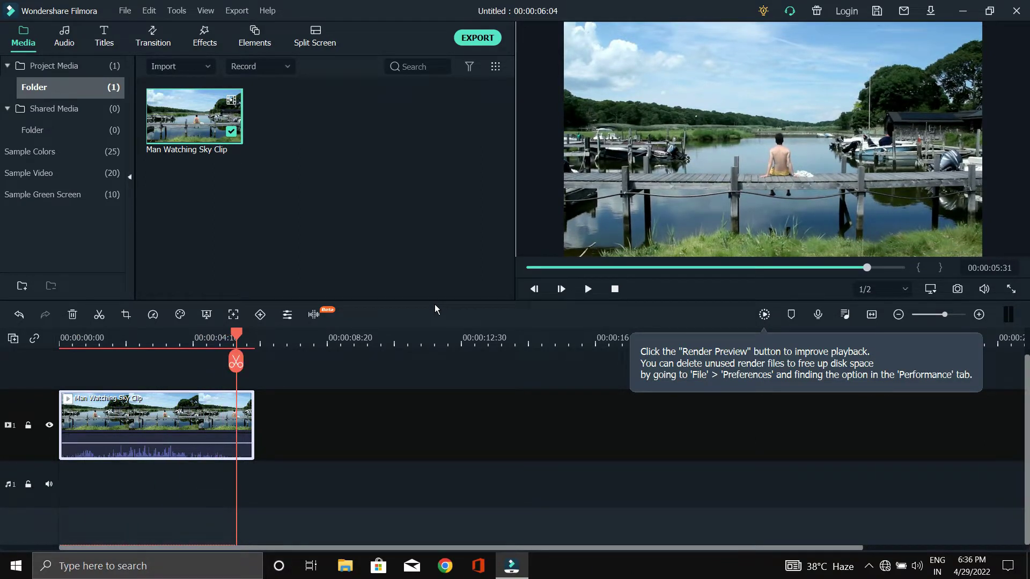
Search 'imag' in the Effects library and apply Image Mask to the dock clip
left_click(204, 42)
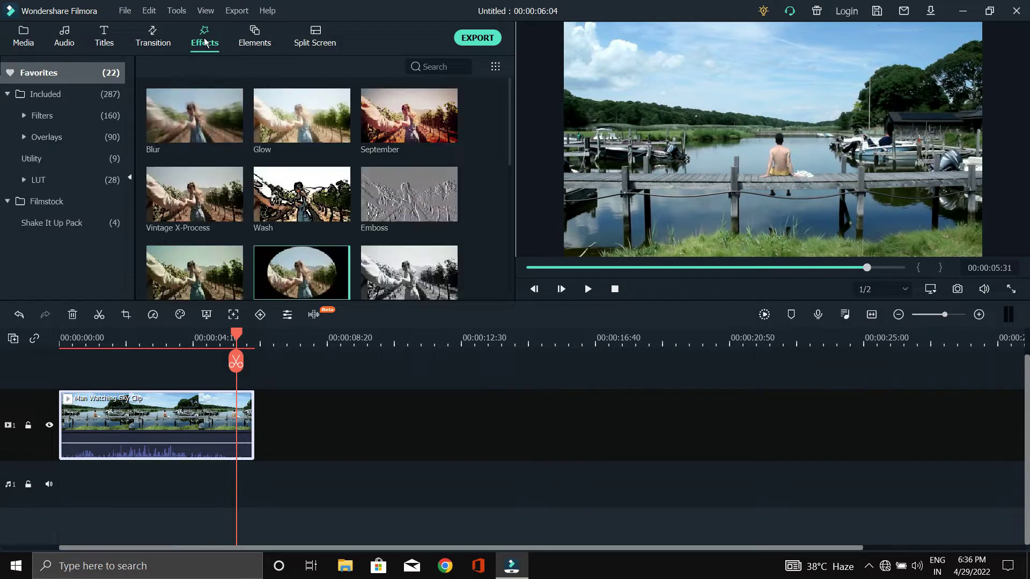
left_click(56, 94)
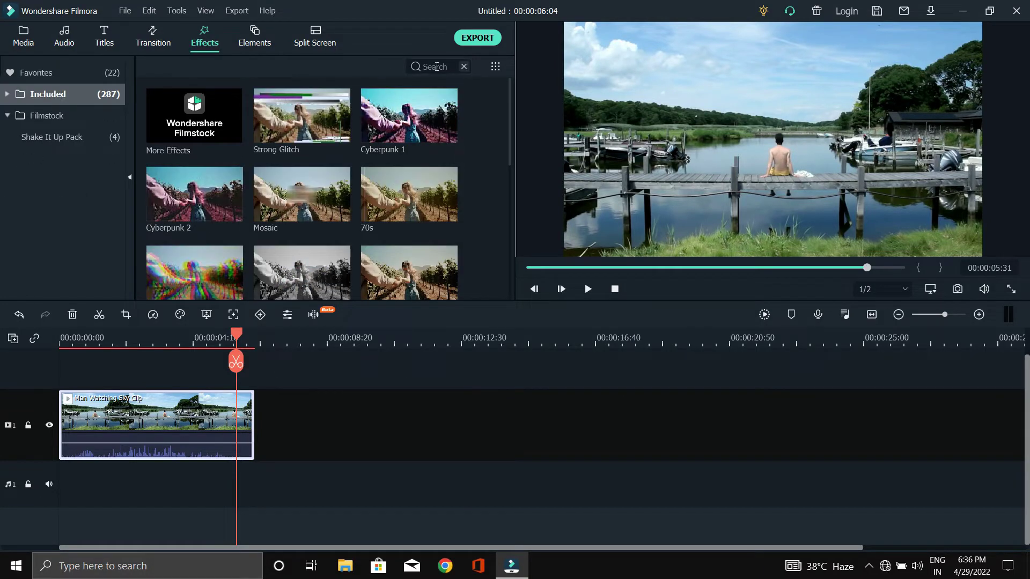
type("imag")
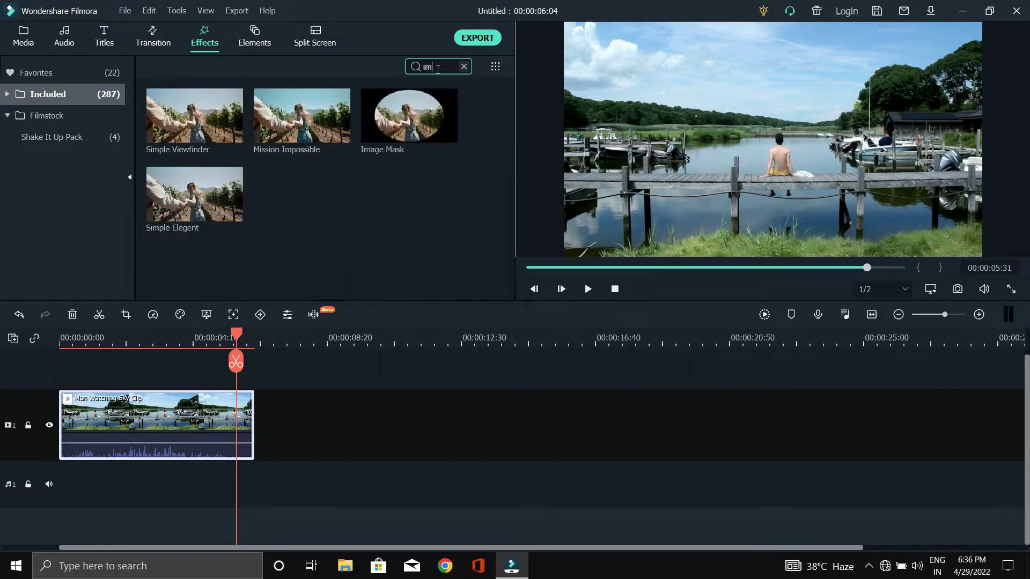
left_click_drag(188, 131, 118, 449)
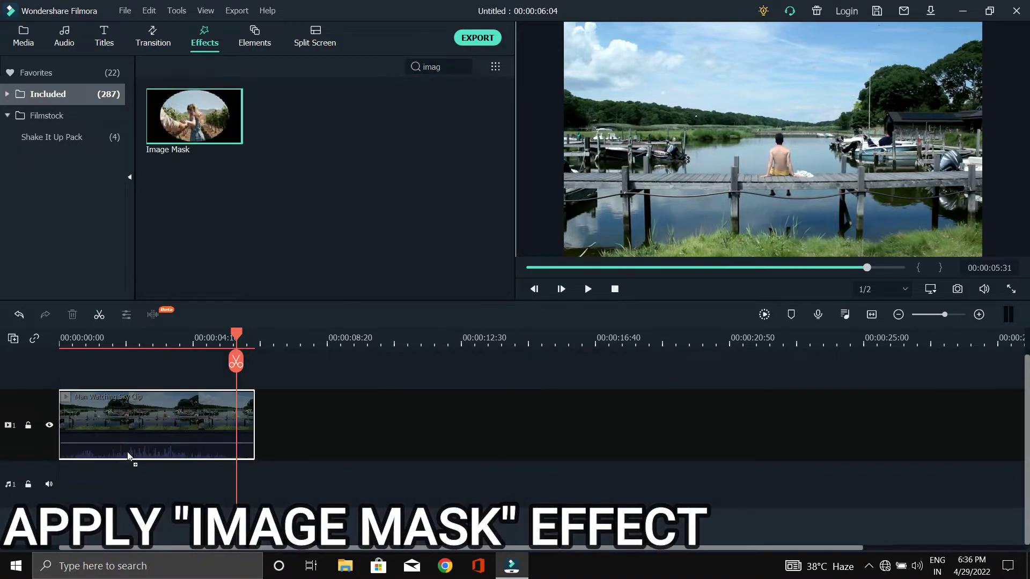
Switch the Image Mask shape to the speech-bubble preset and confirm the clip settings
double_click(175, 417)
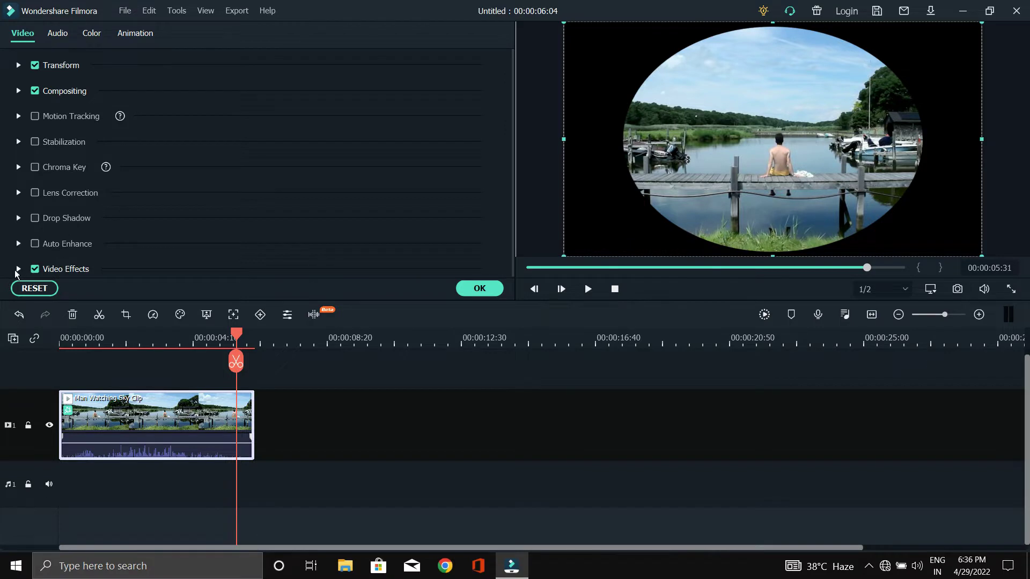
left_click(18, 269)
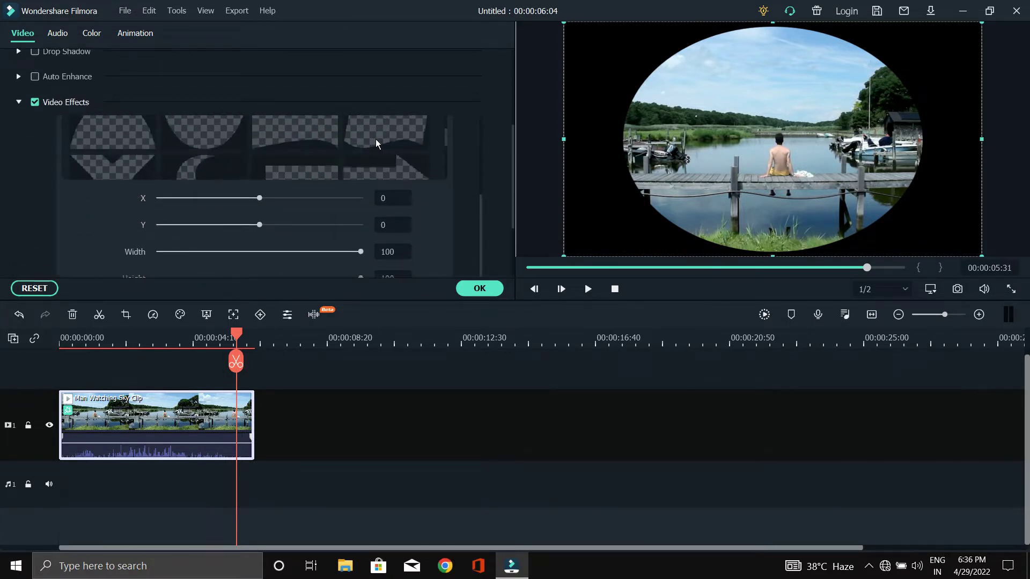
left_click(211, 108)
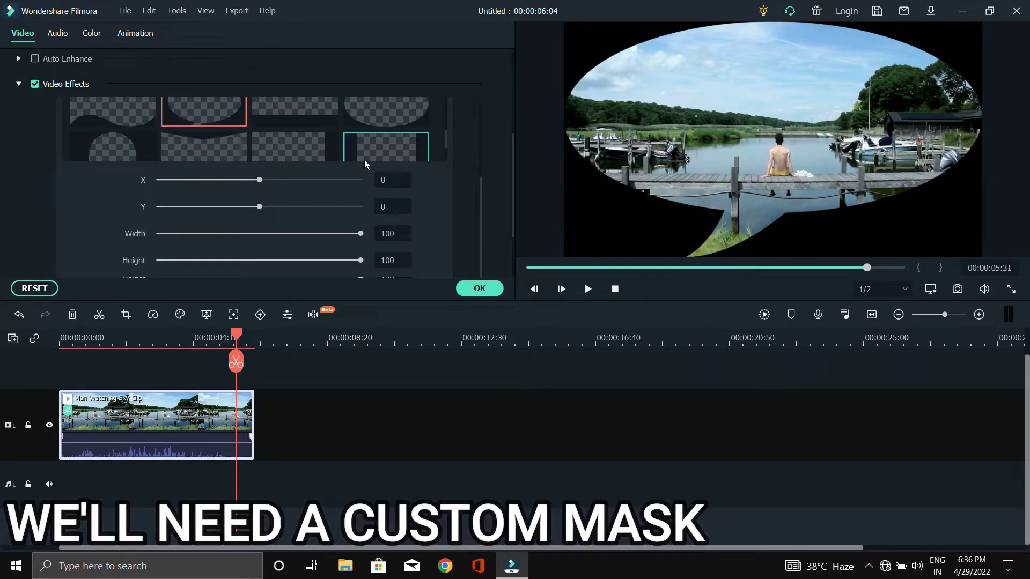
scroll(309, 126, "up", 5)
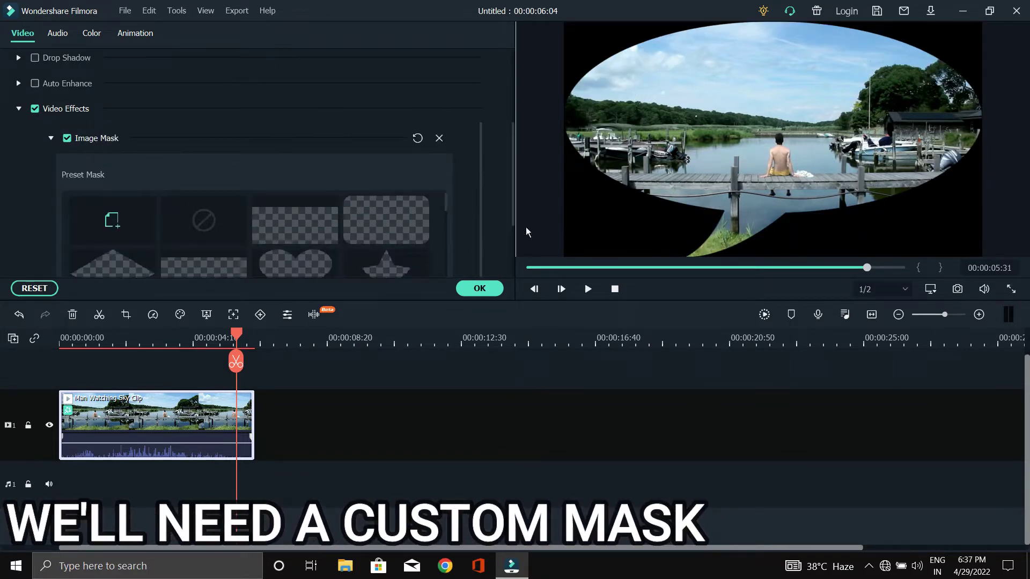
left_click(470, 290)
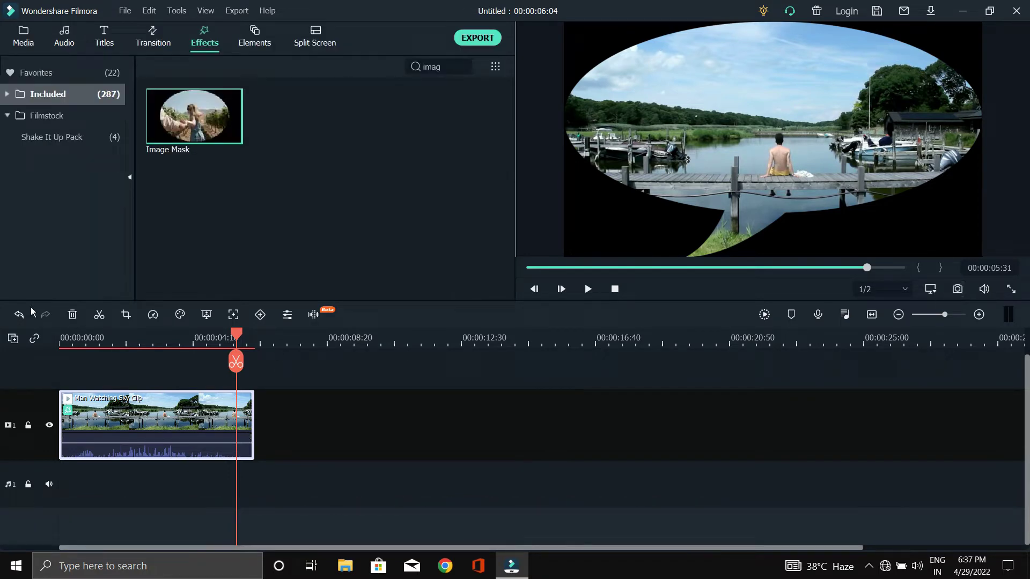
Undo the mask shape and the Image Mask effect, then save a snapshot of the frame
left_click(20, 316)
left_click(21, 316)
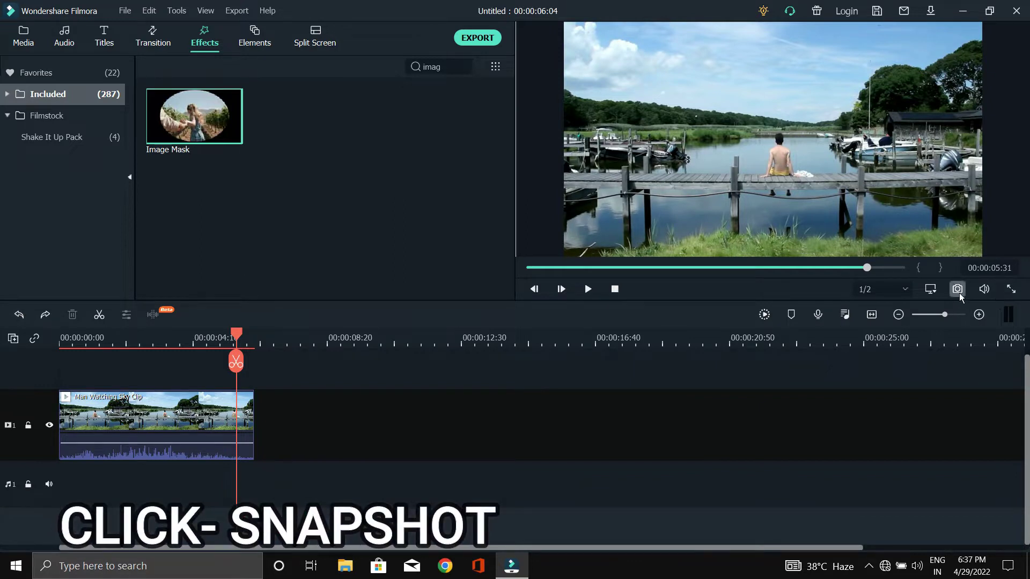
left_click(958, 292)
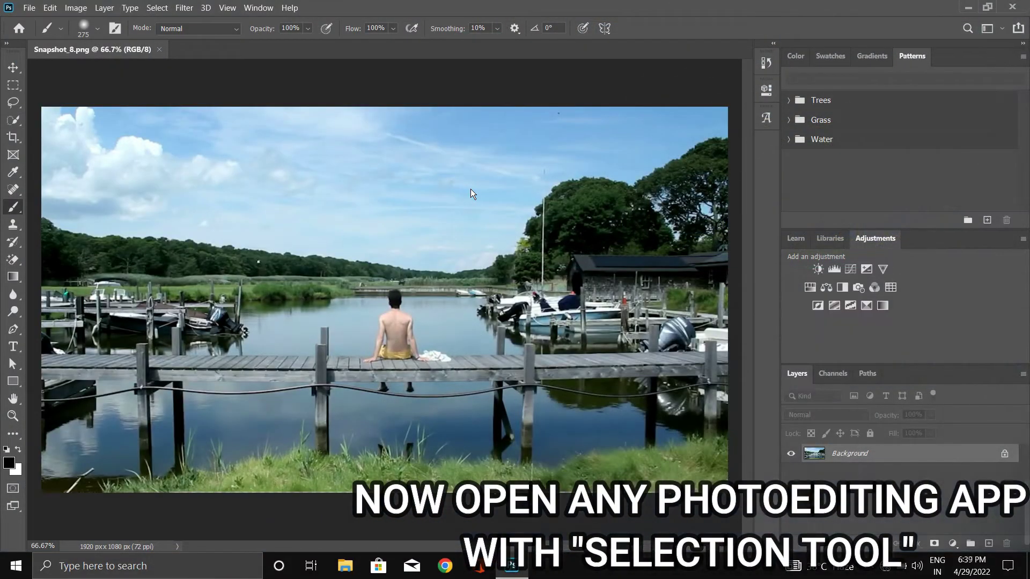
Select the sky above the treeline in Snapshot_8.png with the Quick Selection Tool, then start Select and Mask
left_click(12, 122)
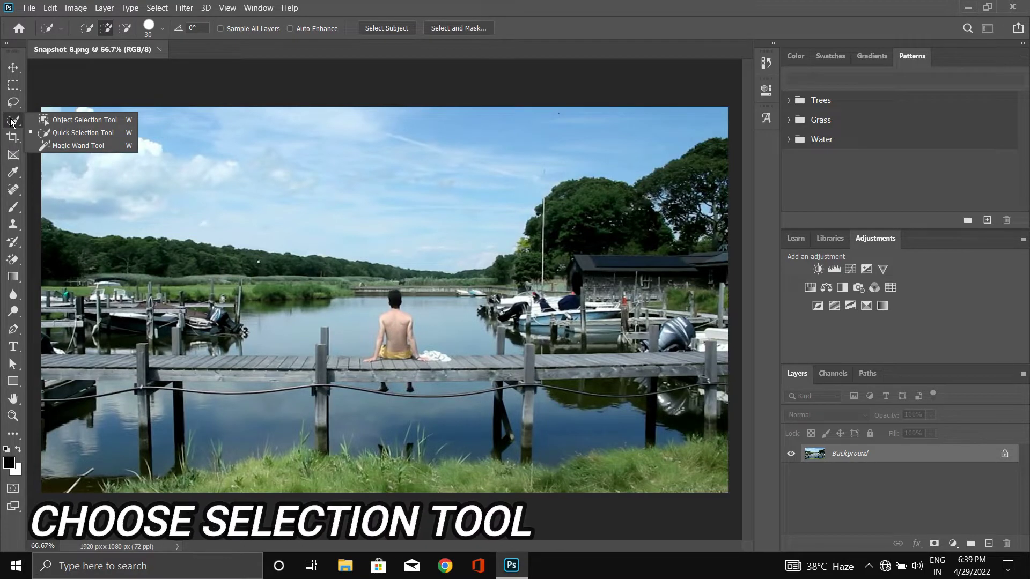
left_click(70, 133)
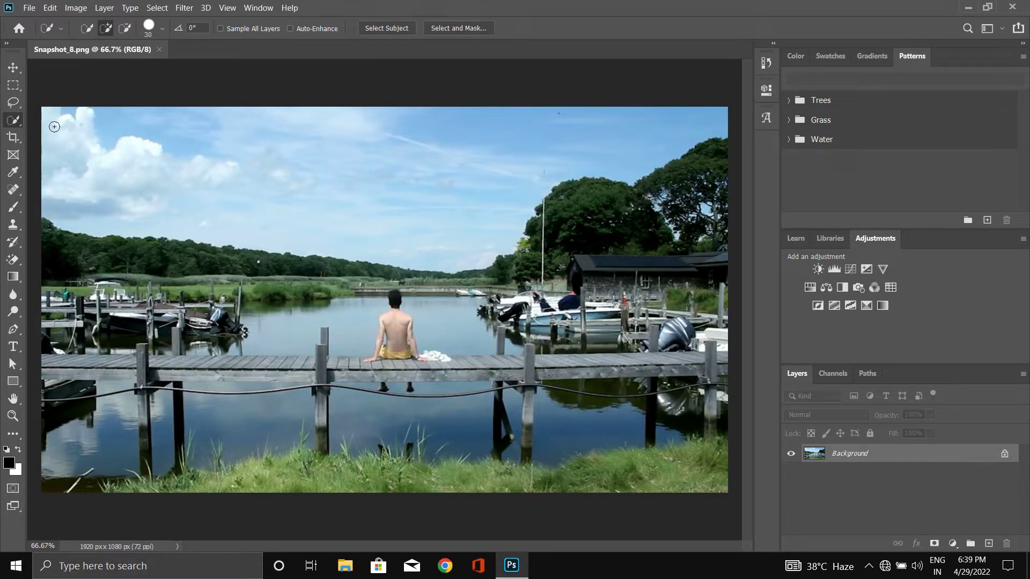
left_click_drag(112, 152, 316, 160)
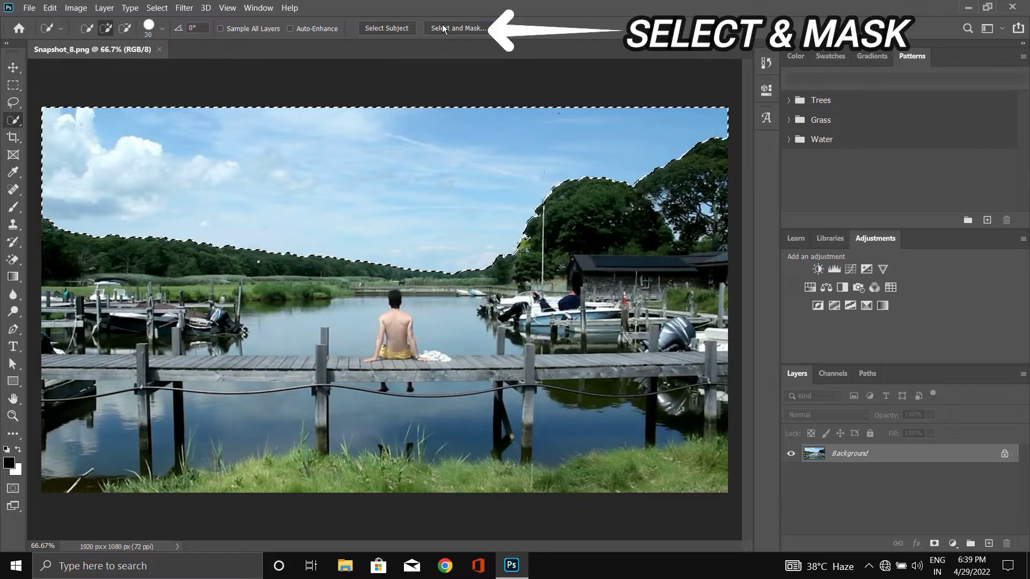
left_click(442, 28)
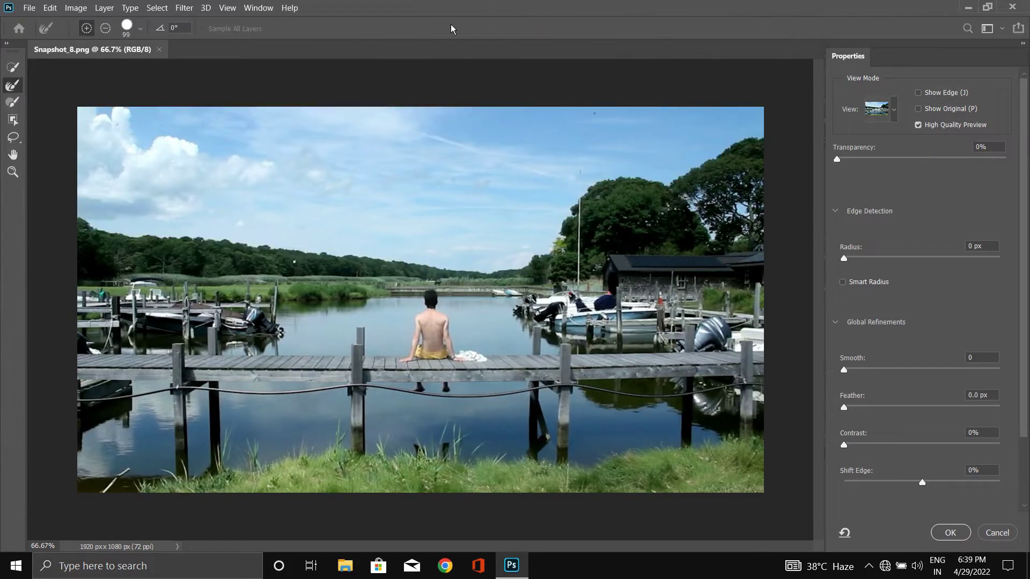
Refine the sky selection edge along the treeline with the Refine Edge Brush, then confirm
left_click(917, 93)
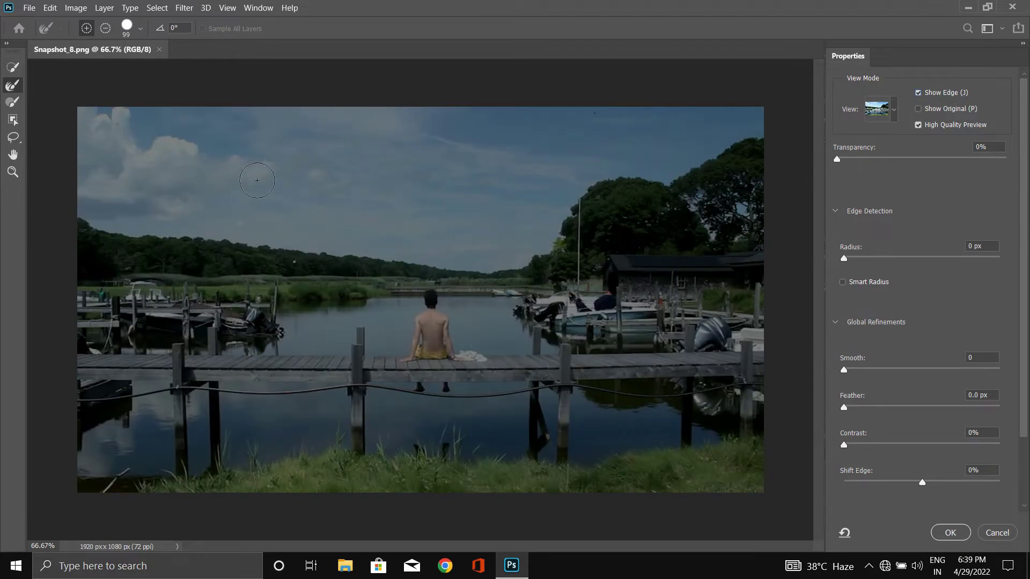
left_click(141, 30)
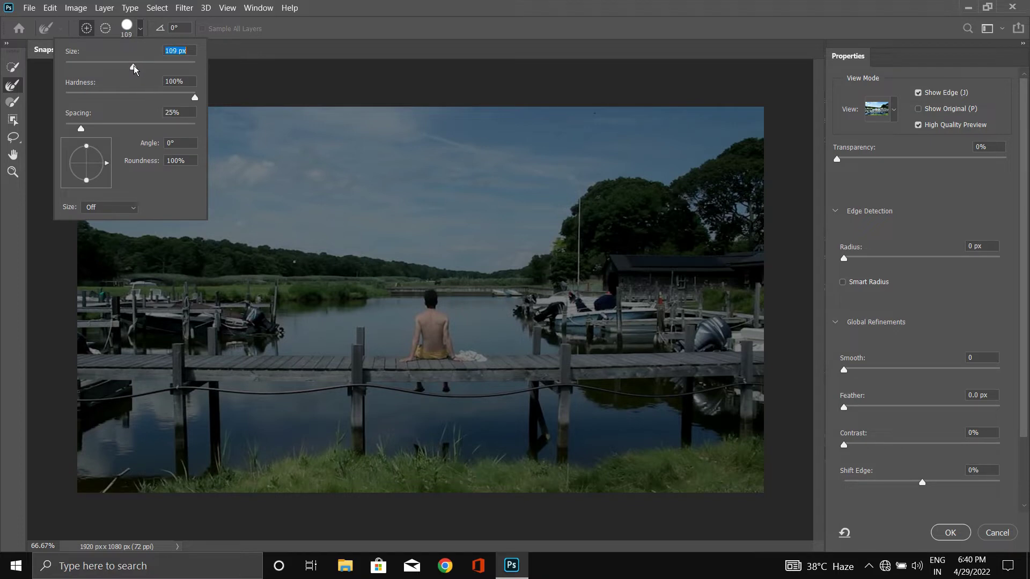
left_click(708, 205)
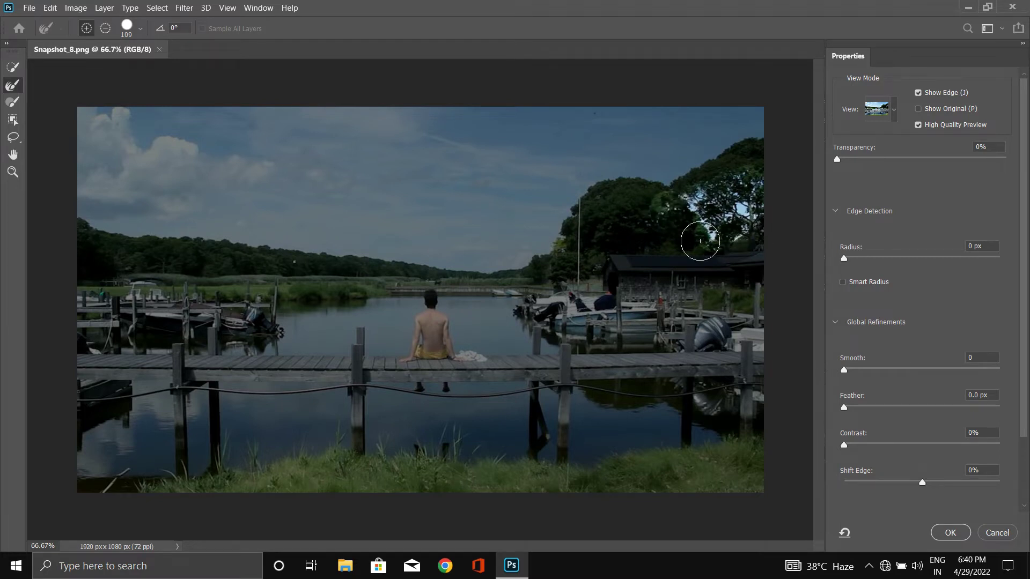
left_click(139, 29)
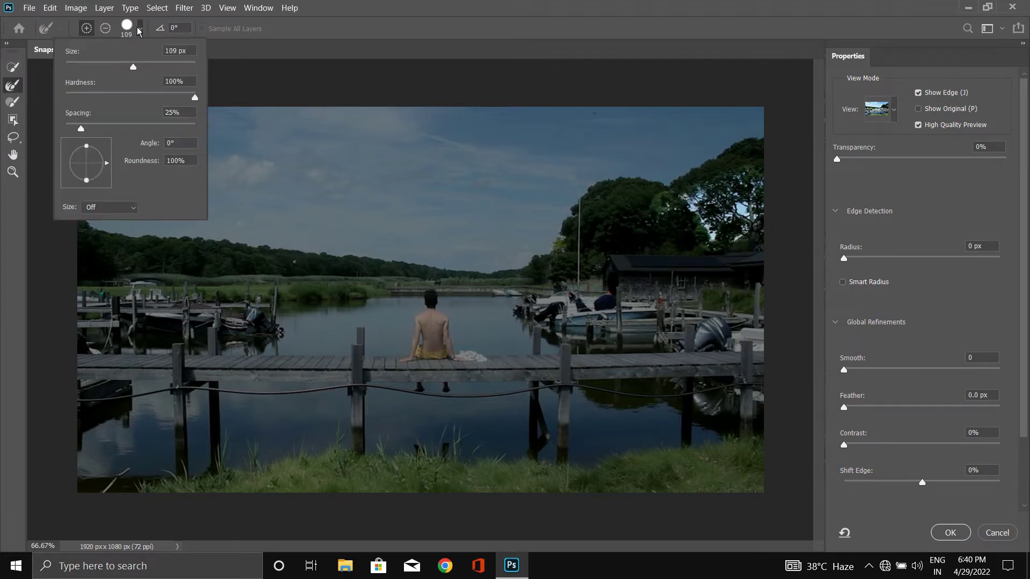
left_click(295, 261)
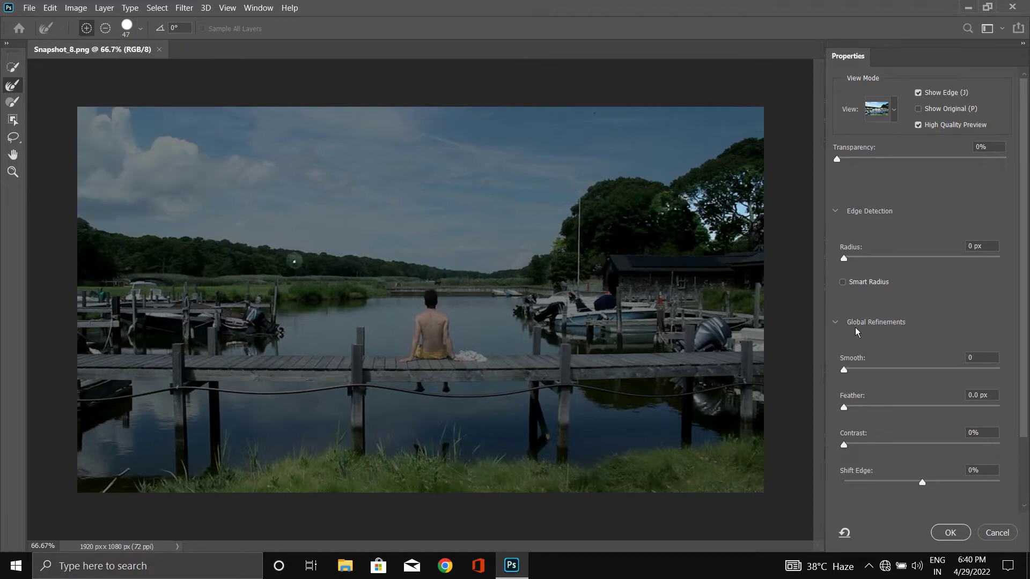
left_click(949, 533)
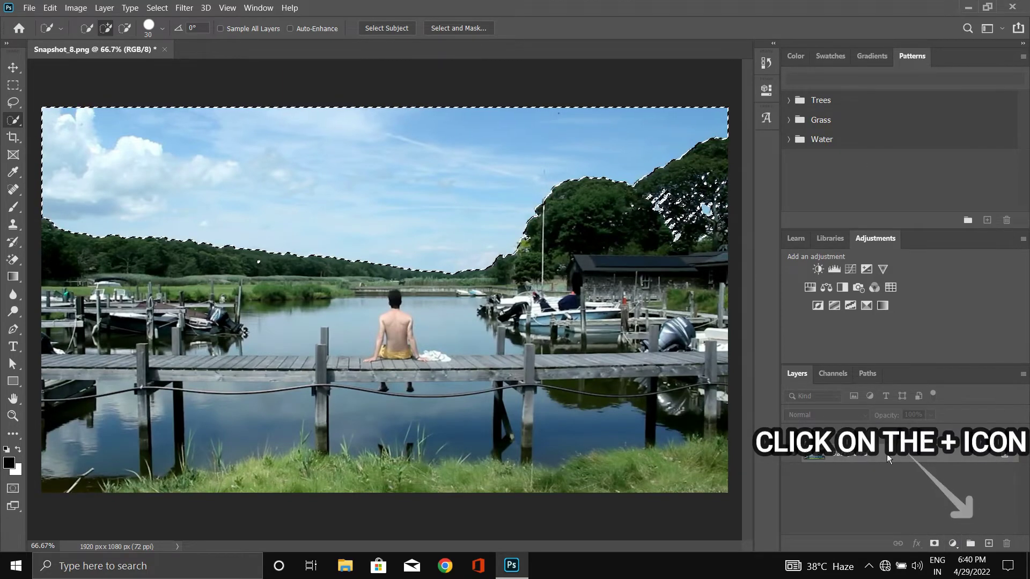
Paint the selected sky solid black with the Brush on new Layer 1, then hide Background
left_click(988, 543)
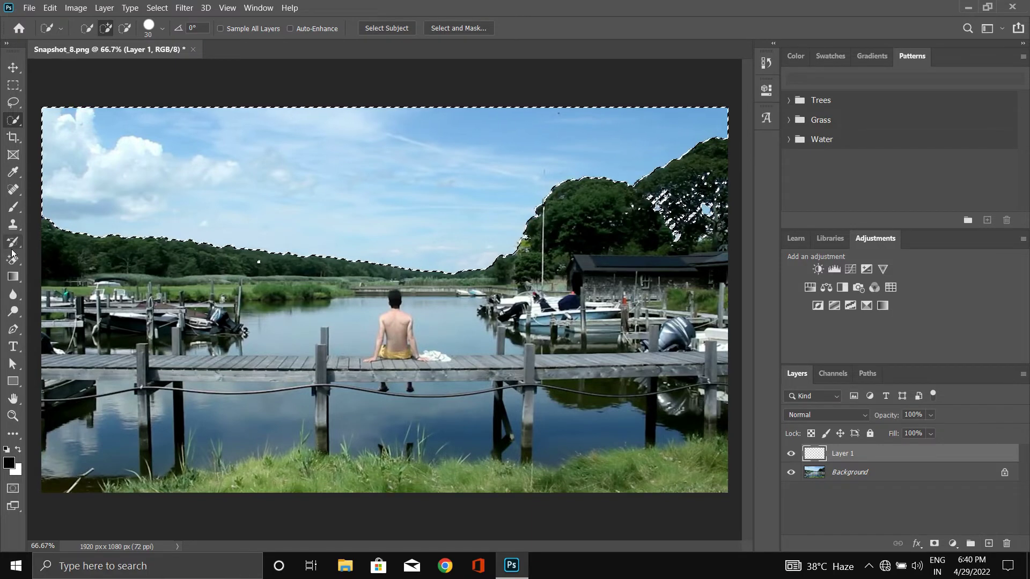
left_click(13, 209)
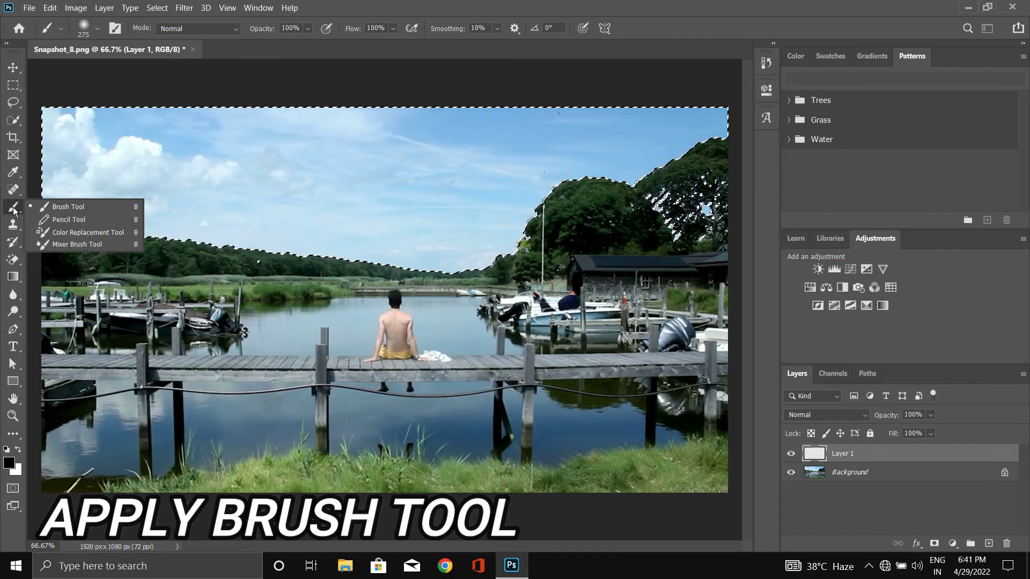
left_click(68, 207)
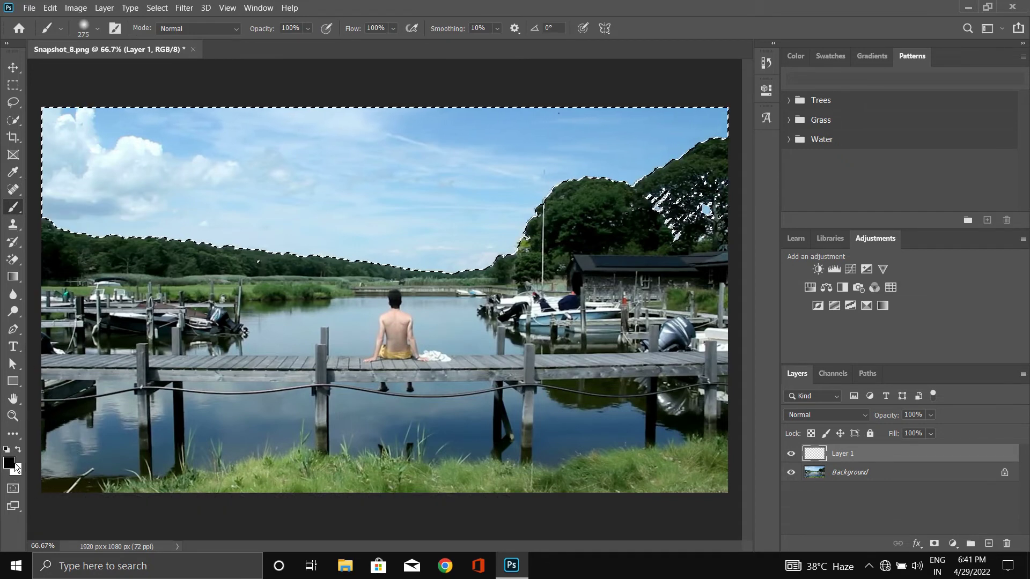
left_click(14, 465)
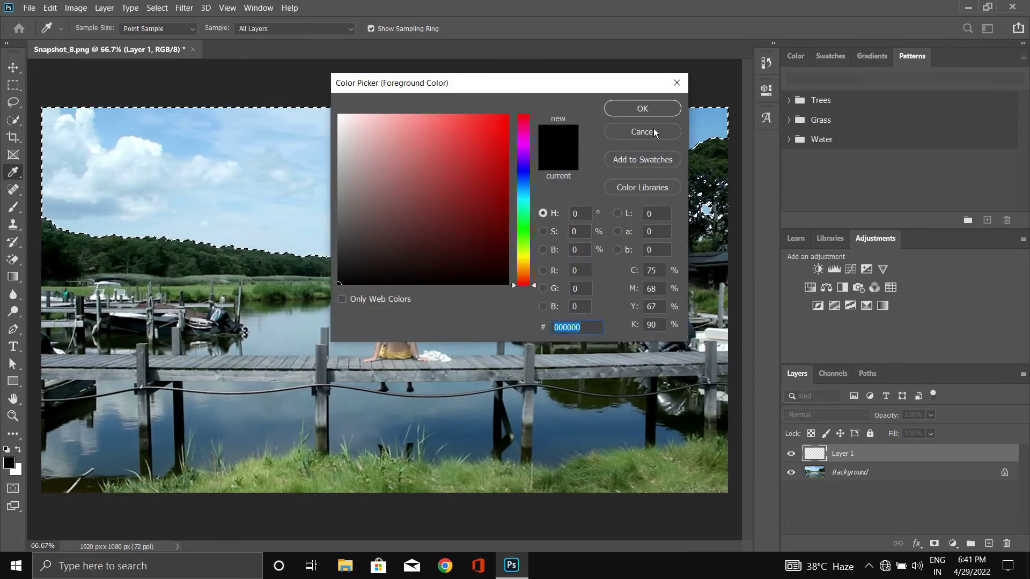
left_click(646, 108)
mouse_move(497, 163)
left_mouse_down()
mouse_move(621, 192)
mouse_move(46, 233)
left_mouse_up()
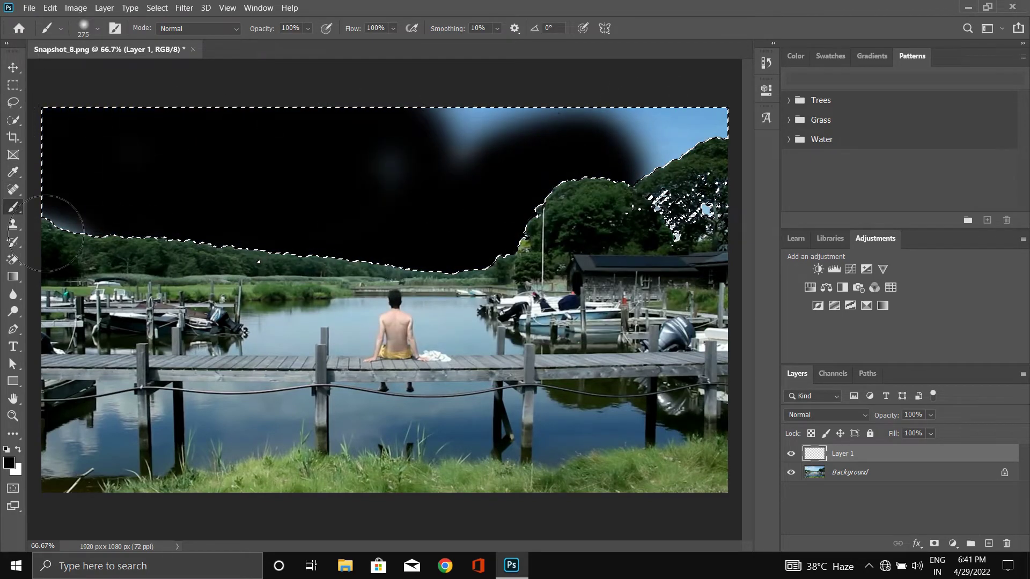
left_click_drag(418, 207, 657, 204)
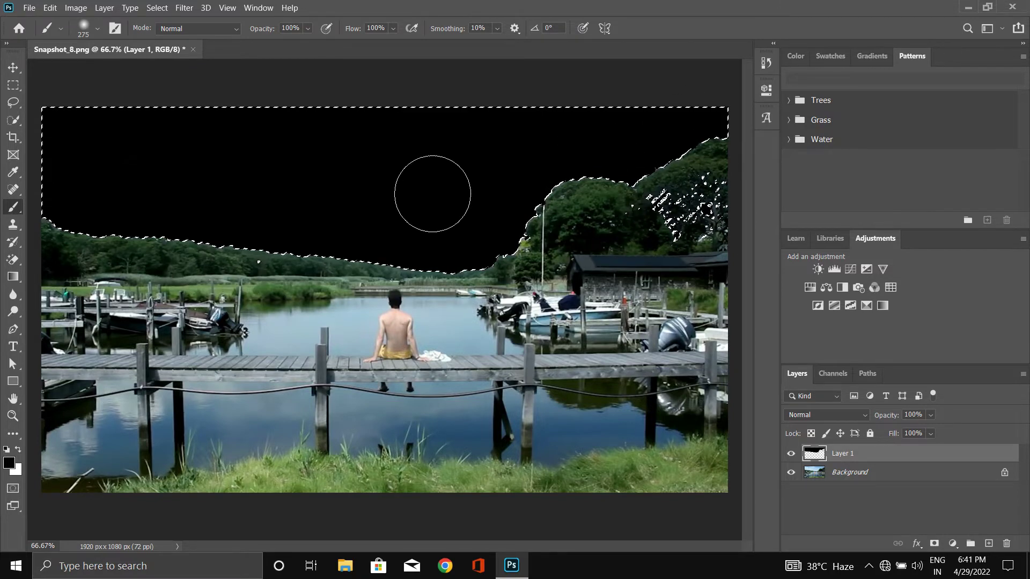
left_click(791, 473)
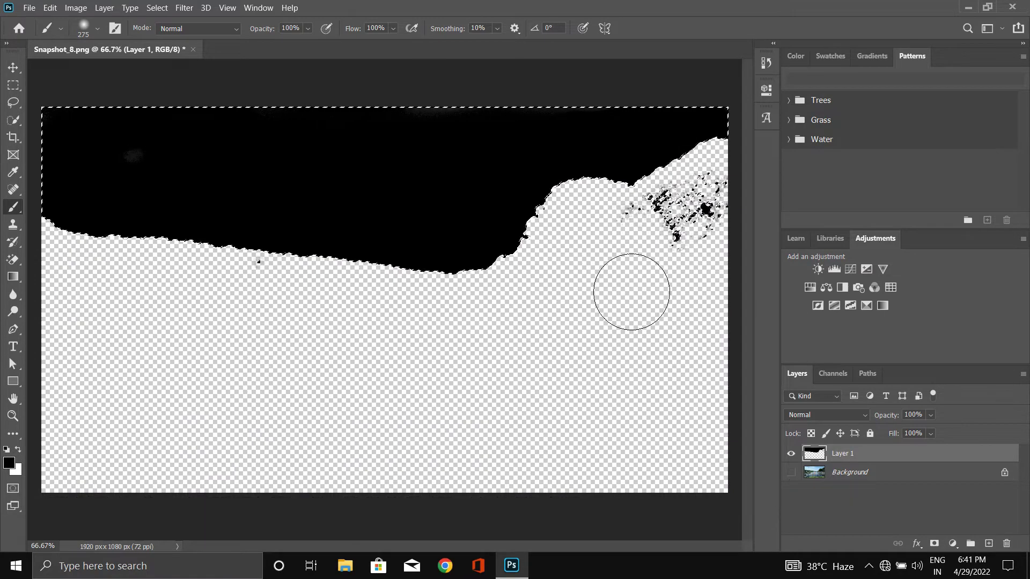
Save the black mask as Snapshot_8.png in E:\docs with the default PNG options
left_click(29, 8)
left_click(43, 163)
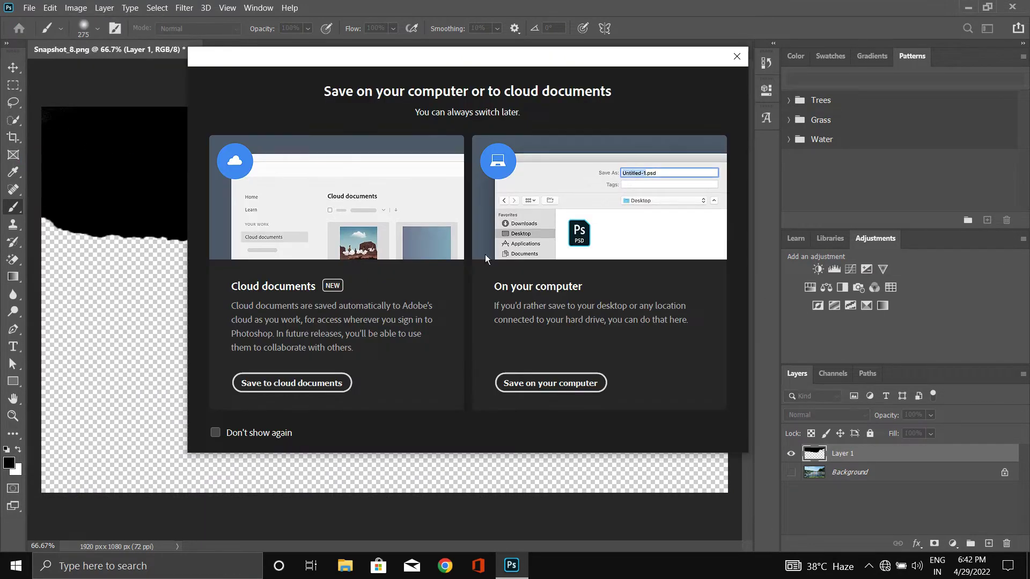
left_click(538, 383)
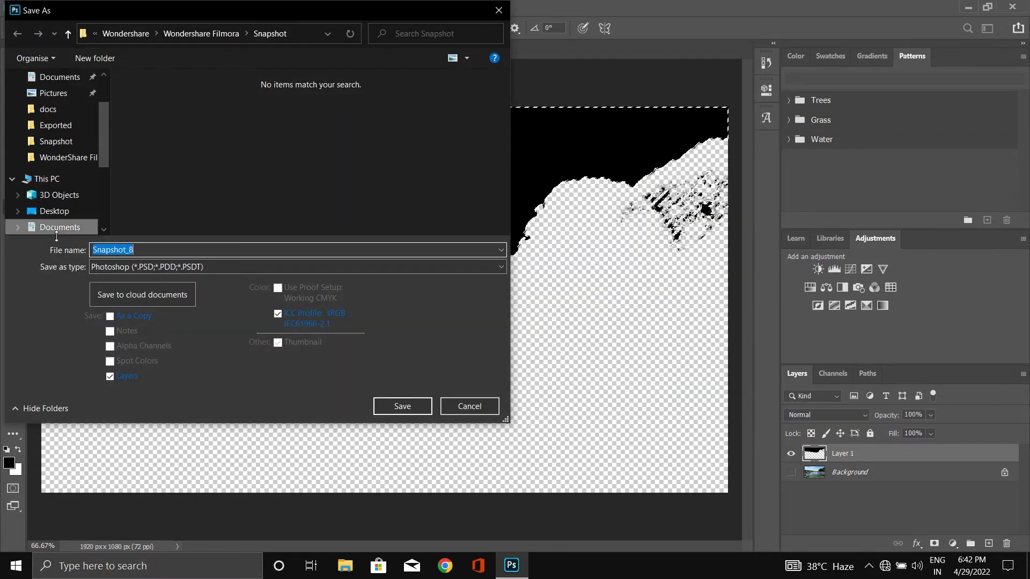
scroll(57, 214, "down", 1)
scroll(57, 204, "down", 2)
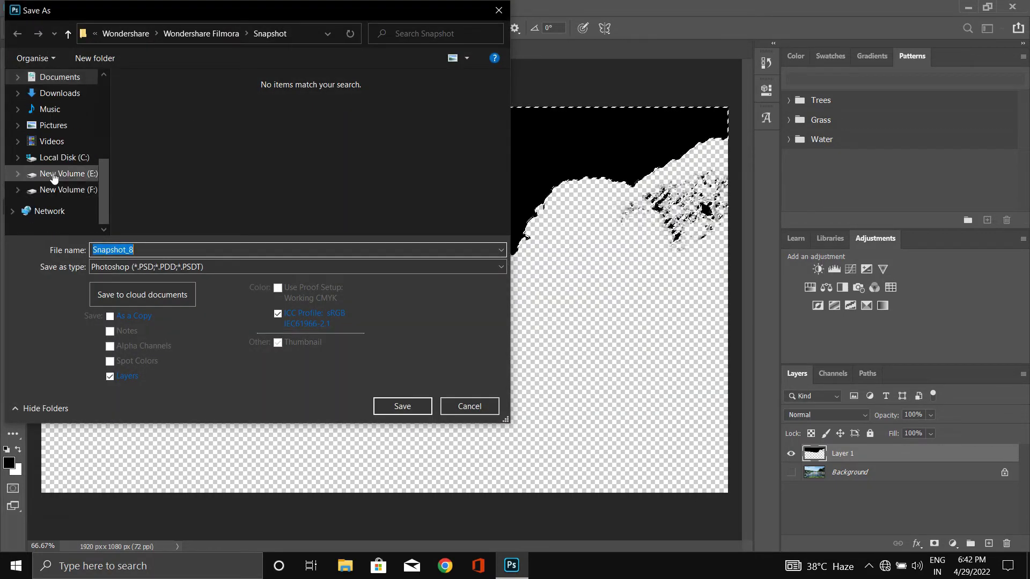
left_click(54, 174)
double_click(232, 115)
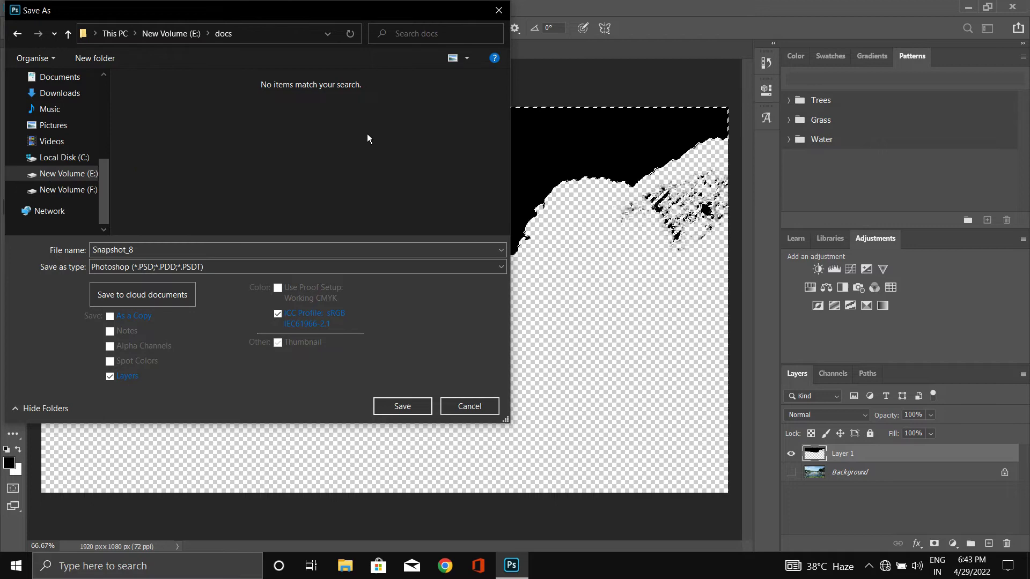
left_click(498, 267)
left_click(376, 462)
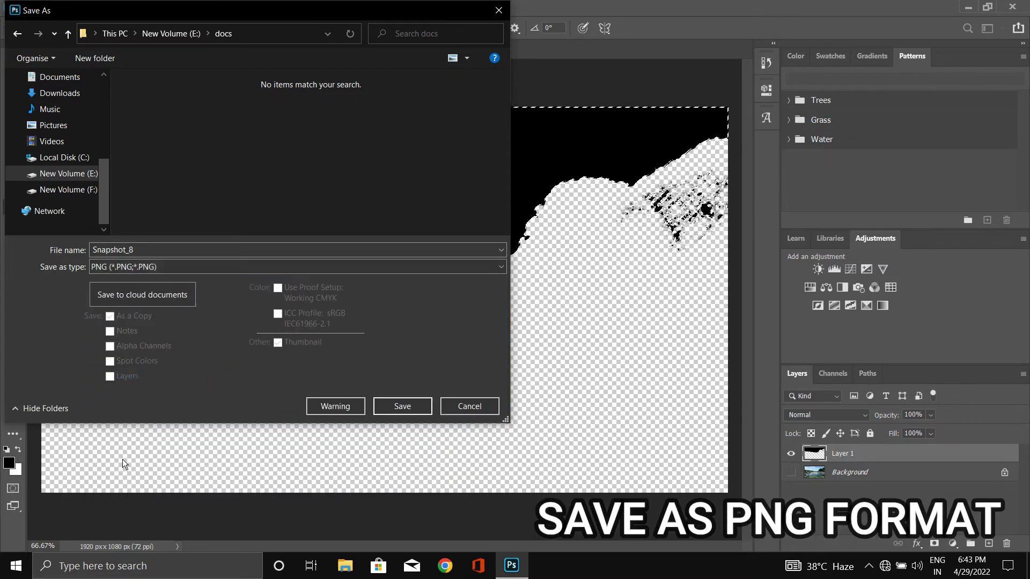
left_click(398, 408)
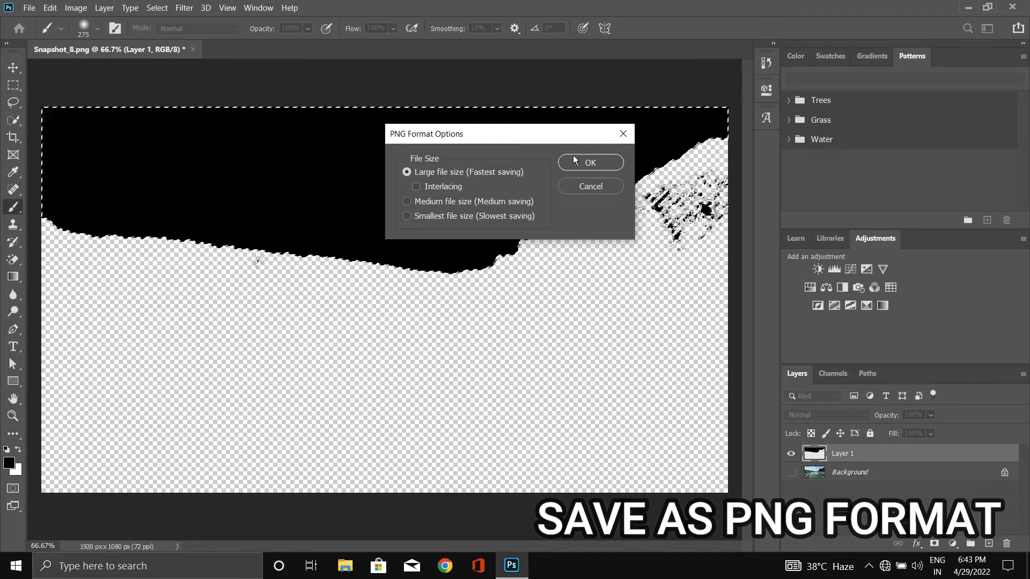
left_click(591, 169)
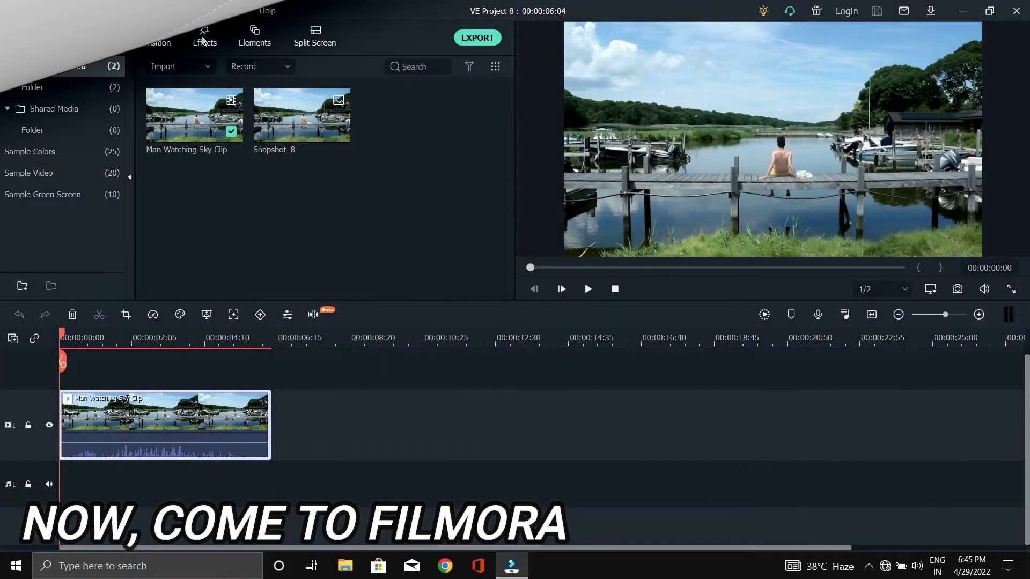
Search 'imag' in the Effects library and drag Image Mask onto the dock clip
left_click(204, 40)
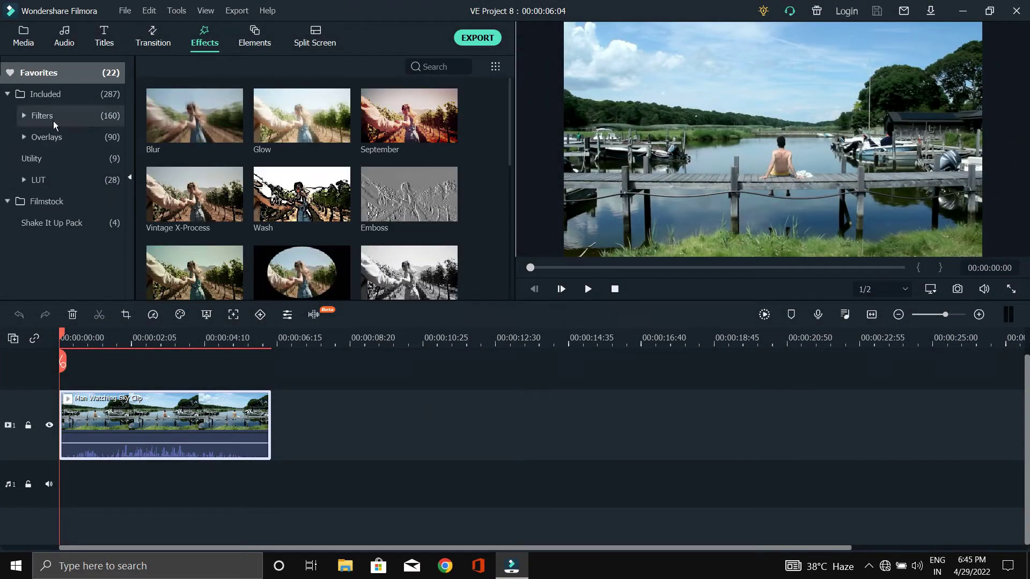
left_click(45, 95)
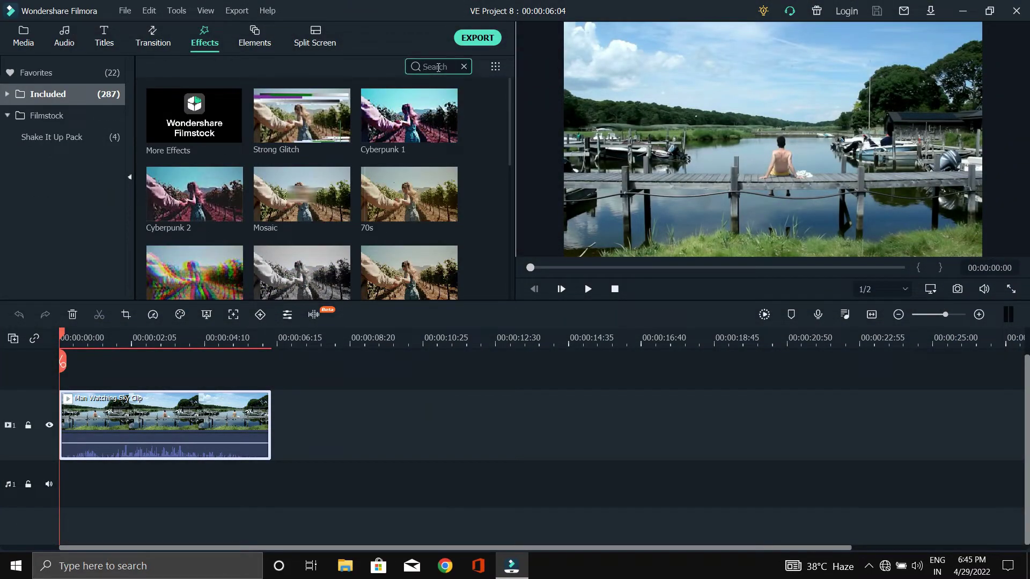
type("imag")
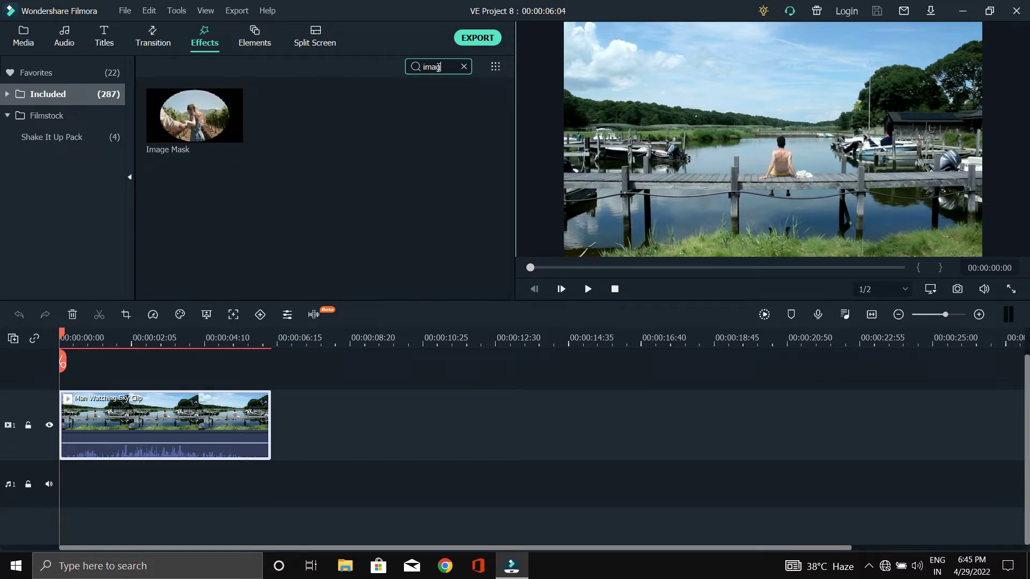
left_click_drag(218, 113, 112, 433)
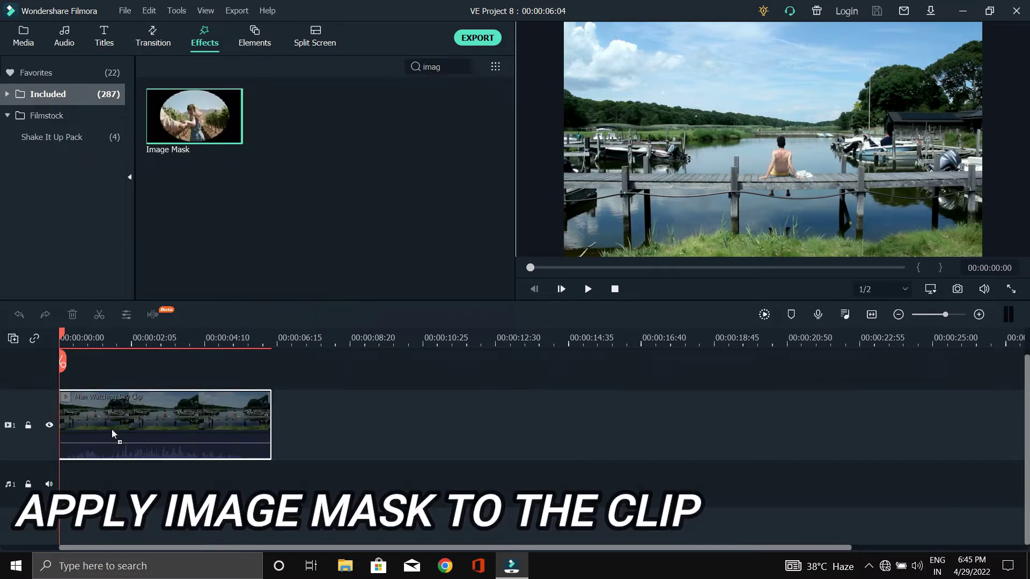
Load E:\docs\Snapshot_8 as the dock clip's custom Image Mask
double_click(168, 425)
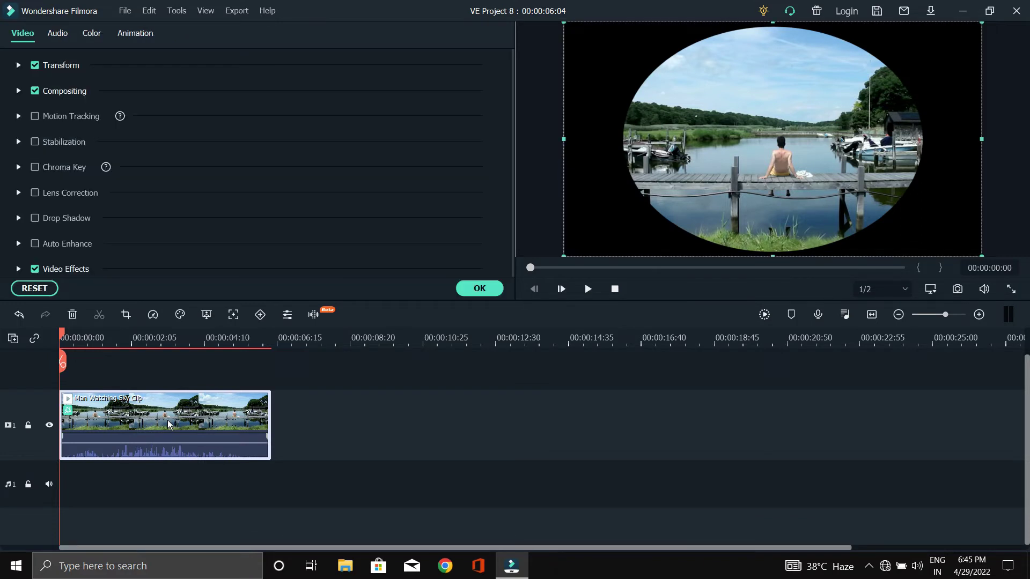
left_click(18, 269)
scroll(236, 213, "down", 2)
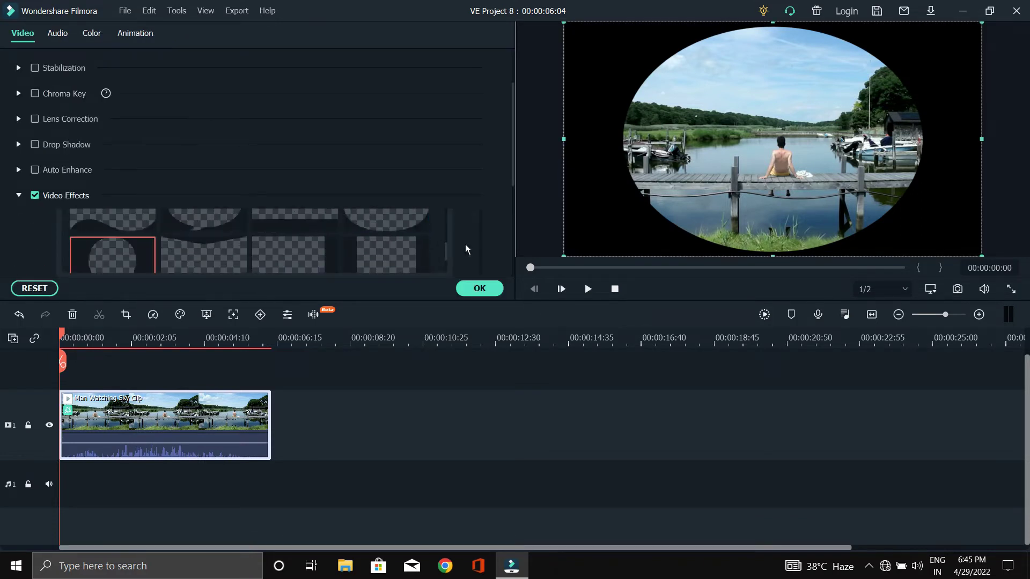
scroll(465, 244, "down", 4)
scroll(385, 104, "down", 1)
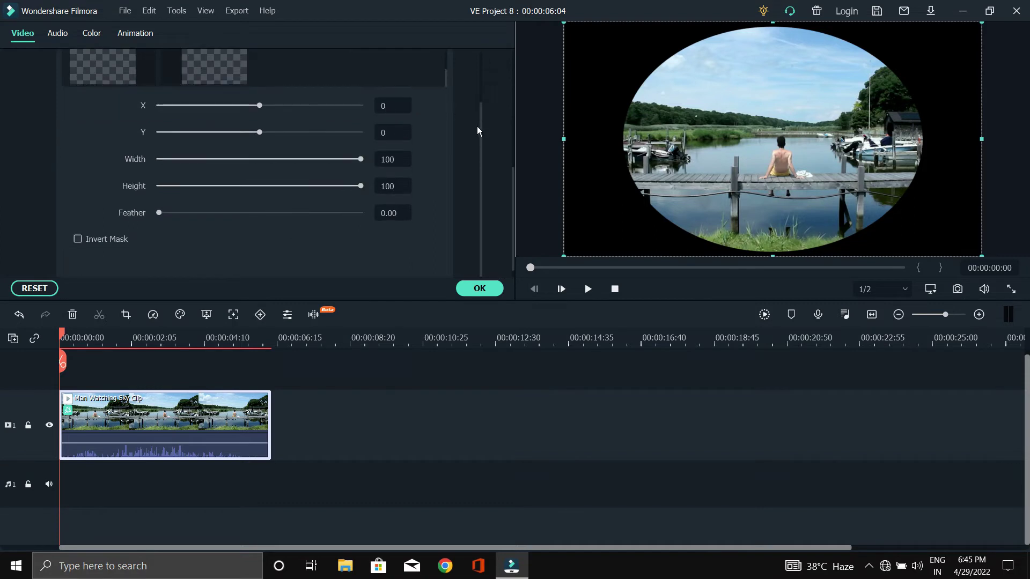
scroll(430, 126, "up", 3)
scroll(430, 129, "up", 2)
scroll(376, 161, "up", 1)
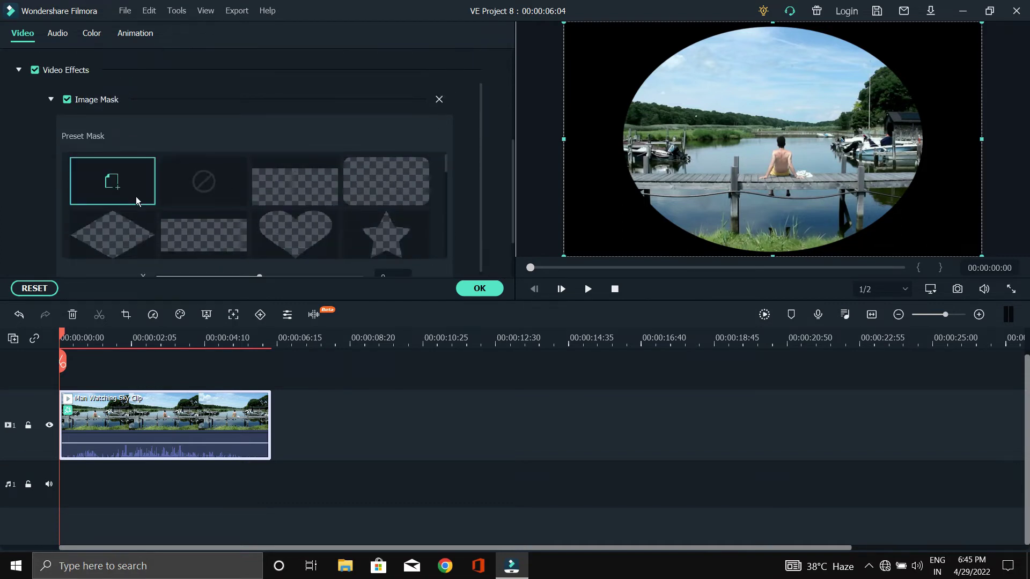
left_click(113, 181)
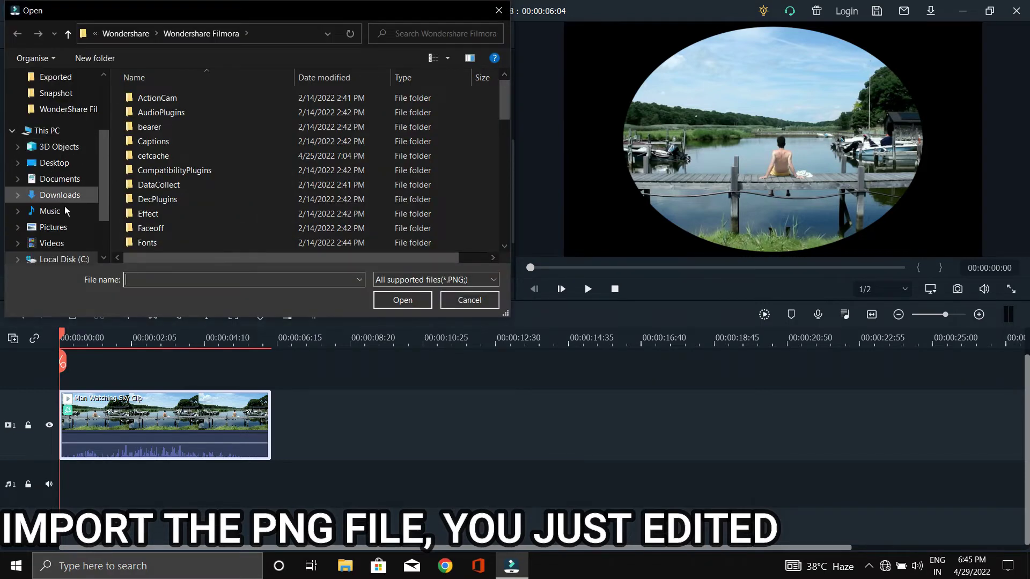
scroll(60, 226, "down", 3)
left_click(64, 205)
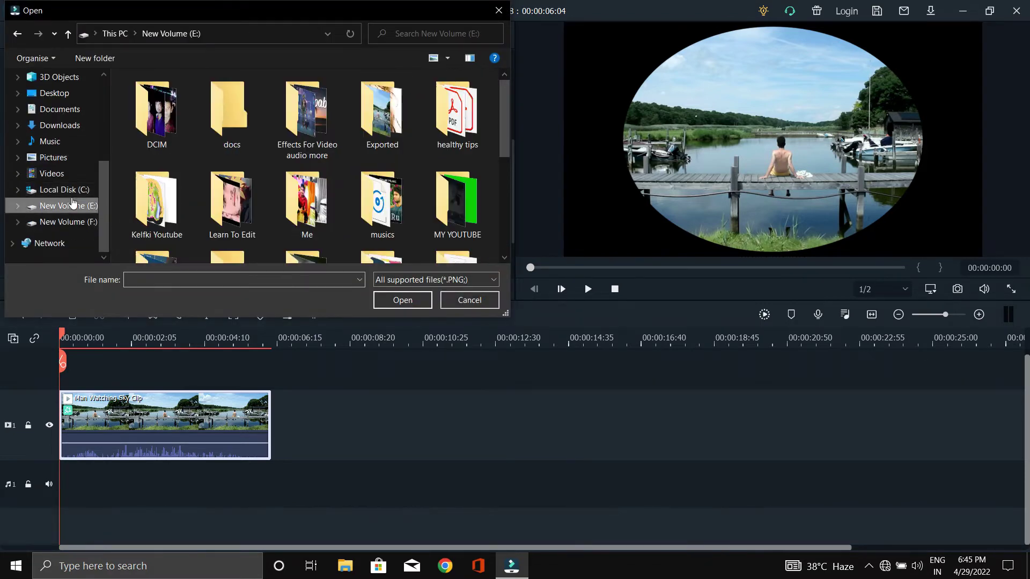
double_click(225, 116)
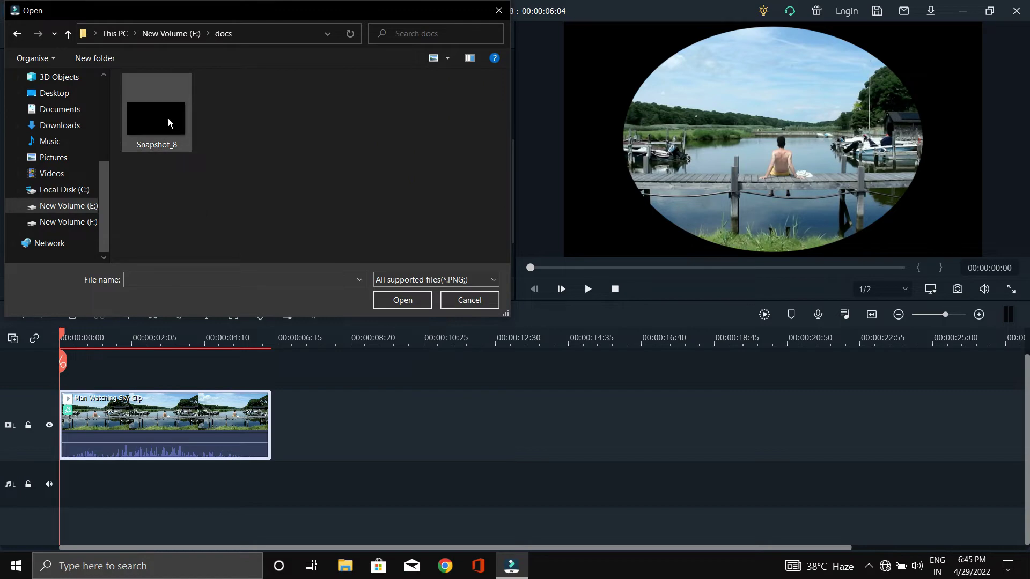
double_click(168, 118)
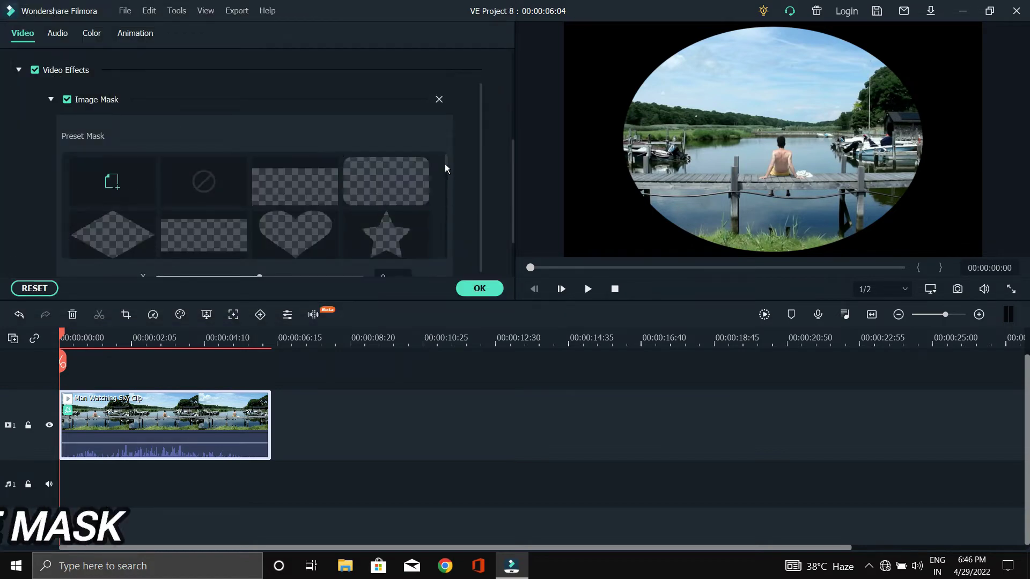
Tick Invert Mask so the sky is blacked out, and apply the mask settings
left_click_drag(445, 163, 446, 253)
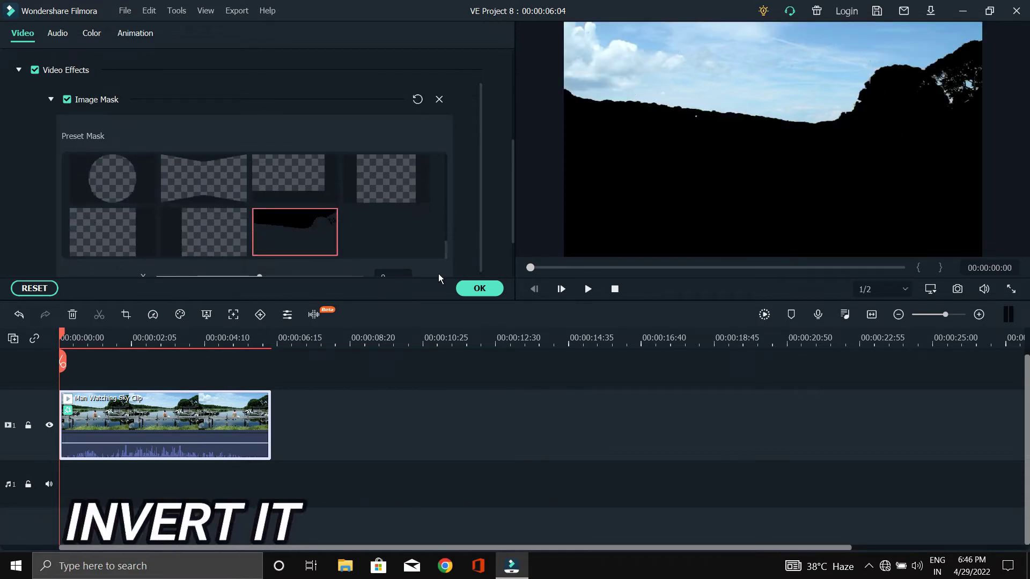
scroll(439, 263, "down", 5)
scroll(439, 262, "down", 1)
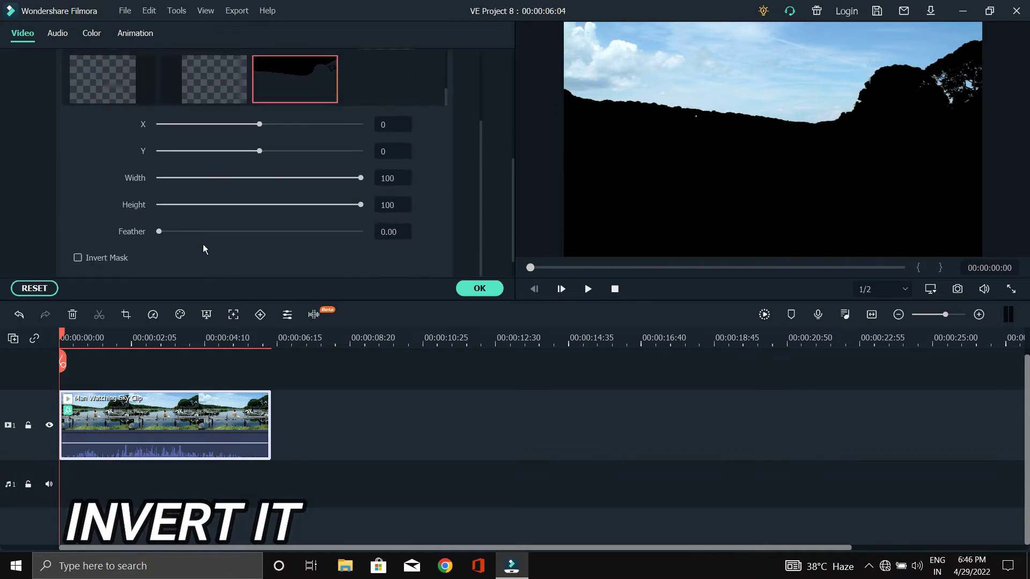
left_click(78, 258)
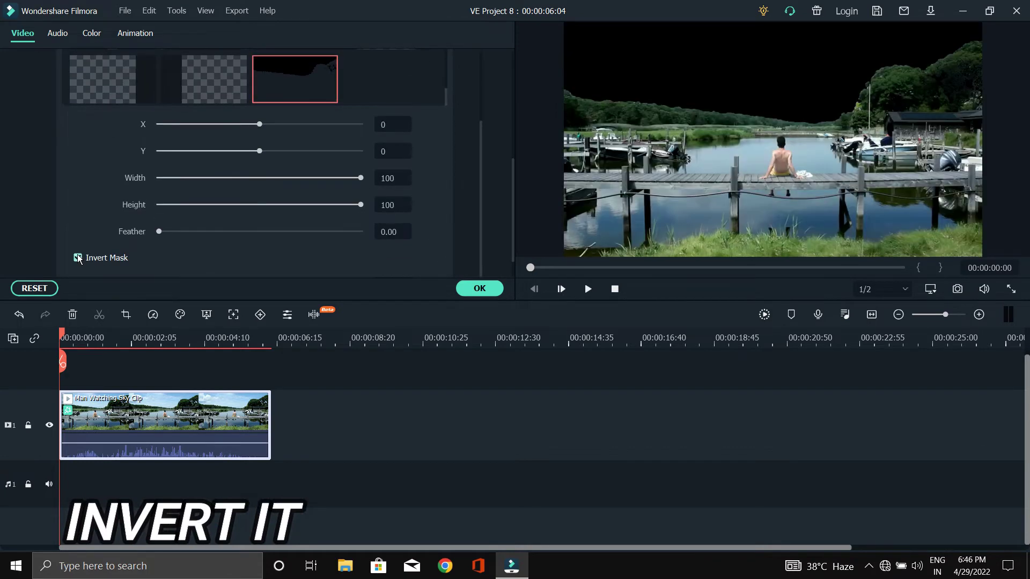
left_click(484, 291)
Import the Rolling Clouds Time Lapse footage into the media library
left_click(23, 36)
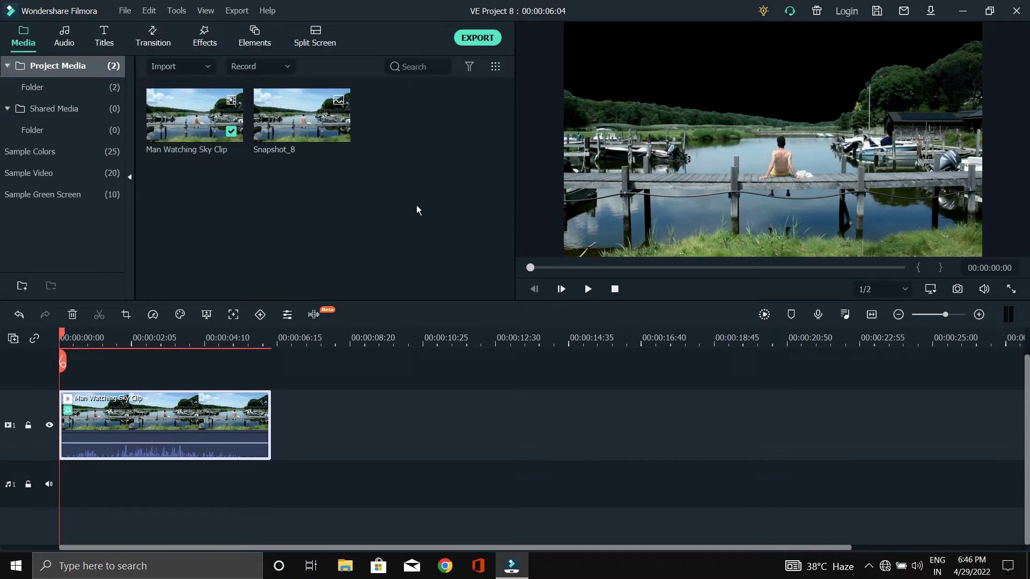
double_click(345, 200)
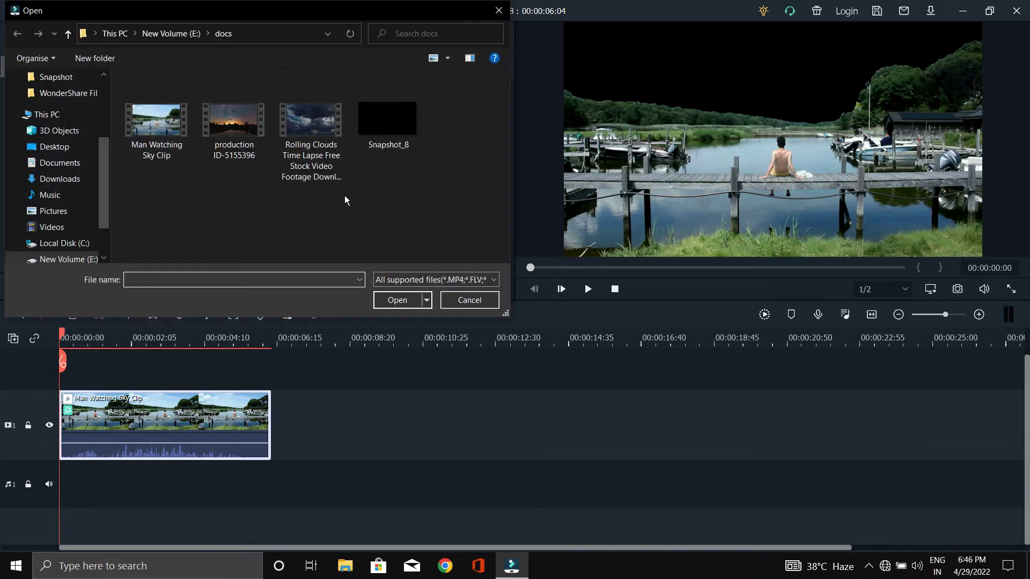
double_click(309, 111)
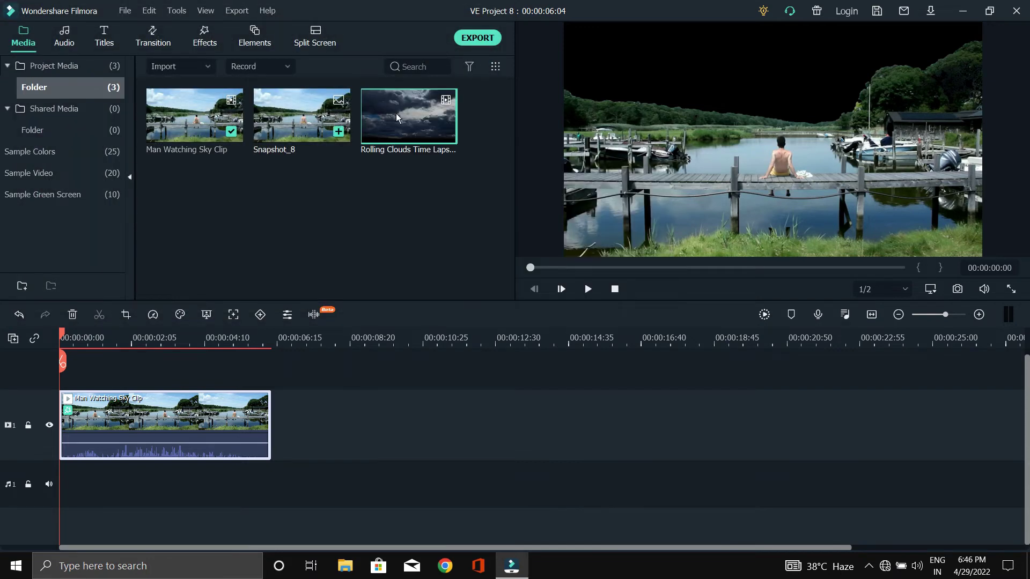
Lay Rolling Clouds on the track beneath the dock clip, keeping the dock clip at the start
left_click_drag(417, 118, 160, 504)
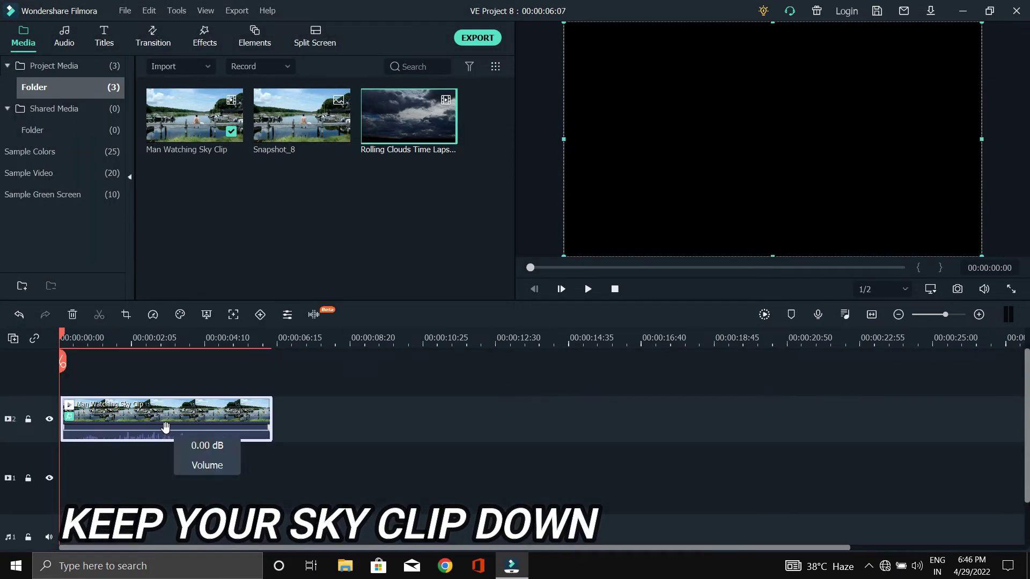
left_click_drag(187, 417, 126, 421)
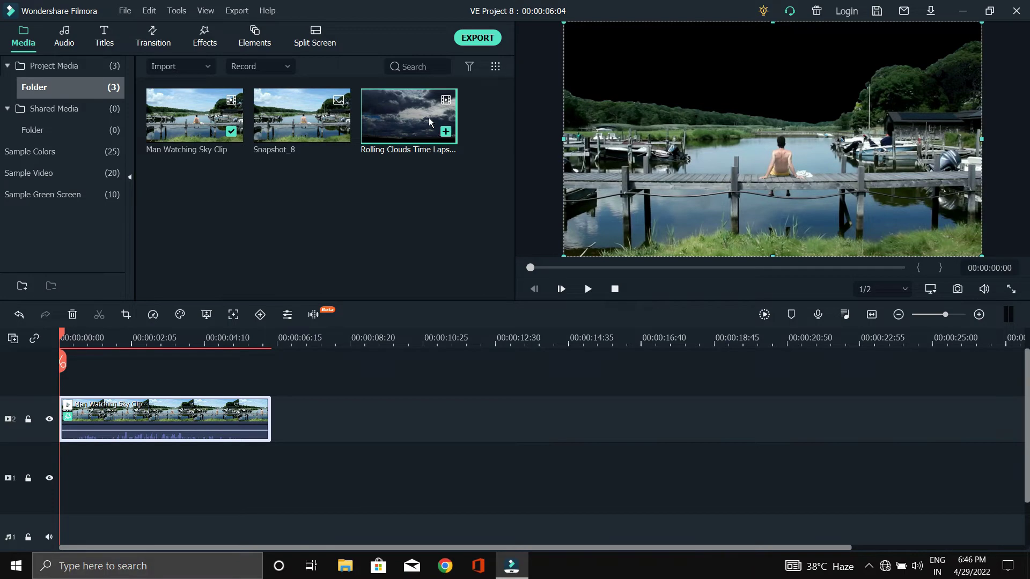
left_click_drag(429, 121, 33, 446)
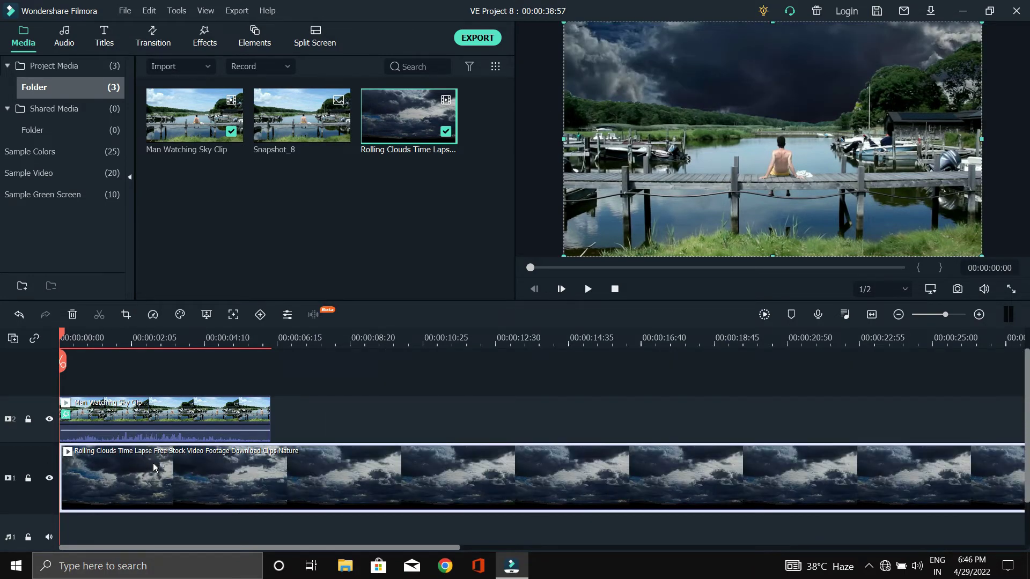
Scale the Rolling Clouds footage beyond the frame and shift it upward behind the masked sky
double_click(152, 463)
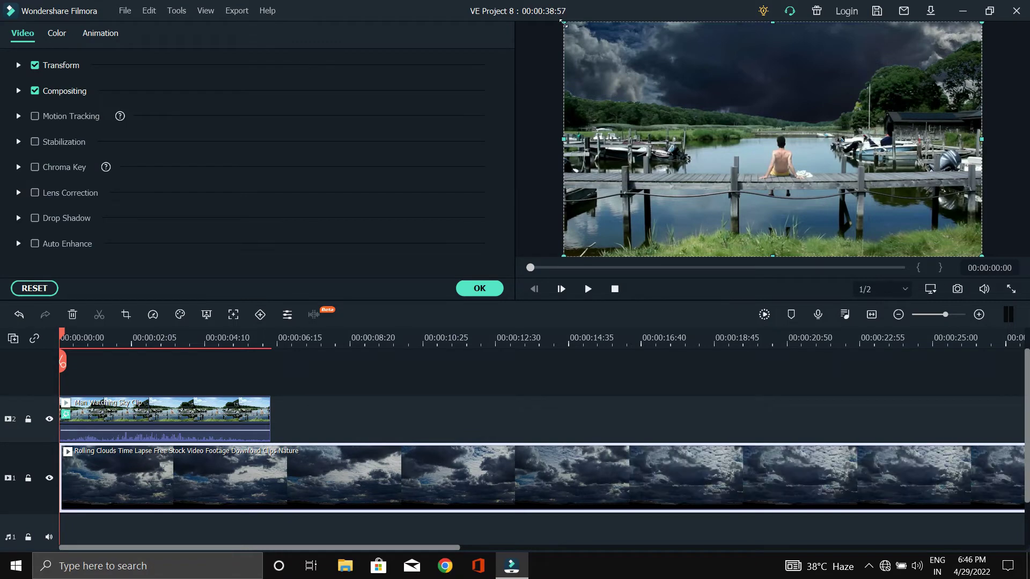
left_click_drag(563, 23, 449, 4)
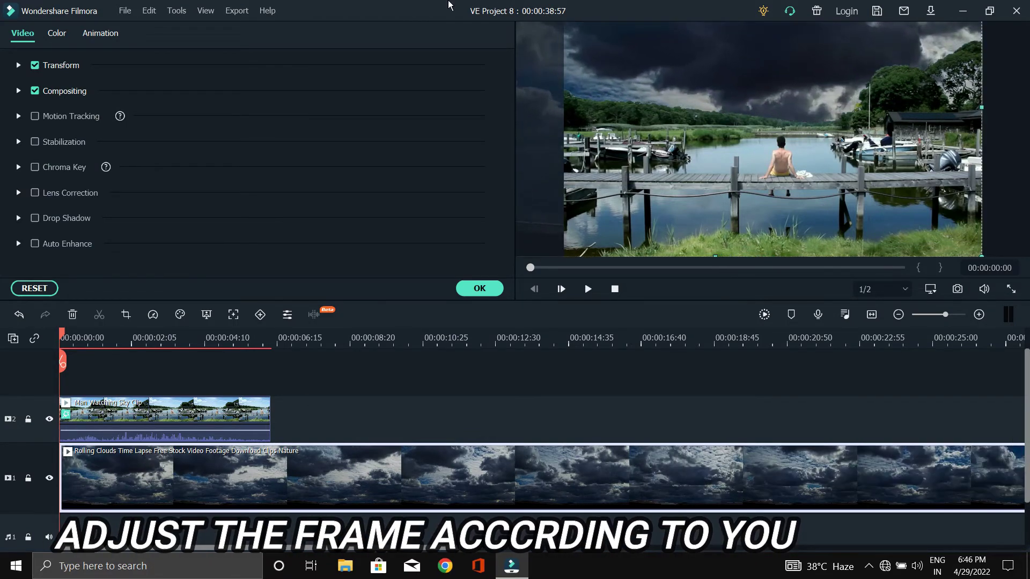
mouse_move(543, 188)
left_mouse_down()
mouse_move(532, 76)
mouse_move(543, 151)
left_mouse_up()
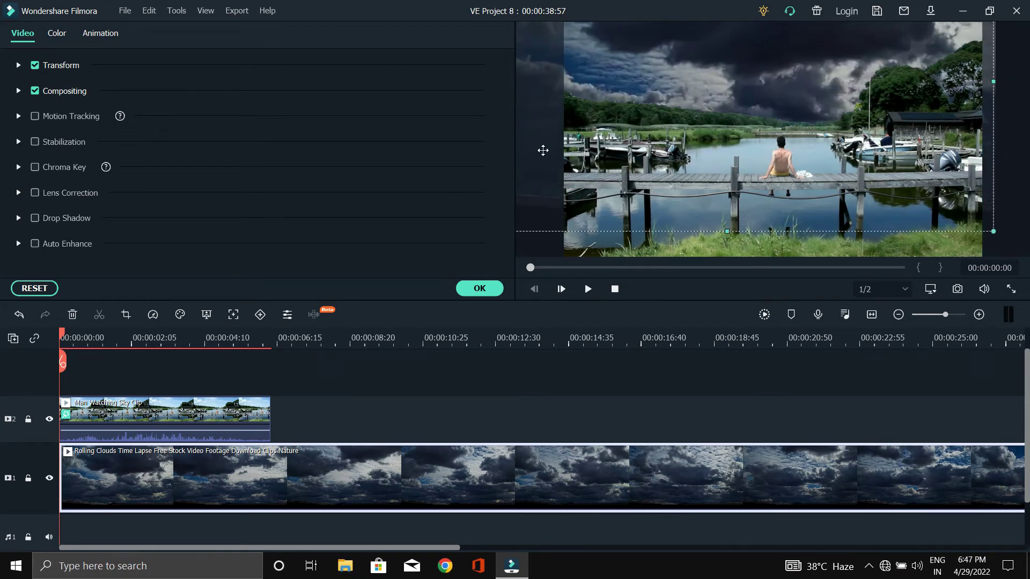
left_click(480, 288)
left_click(288, 417)
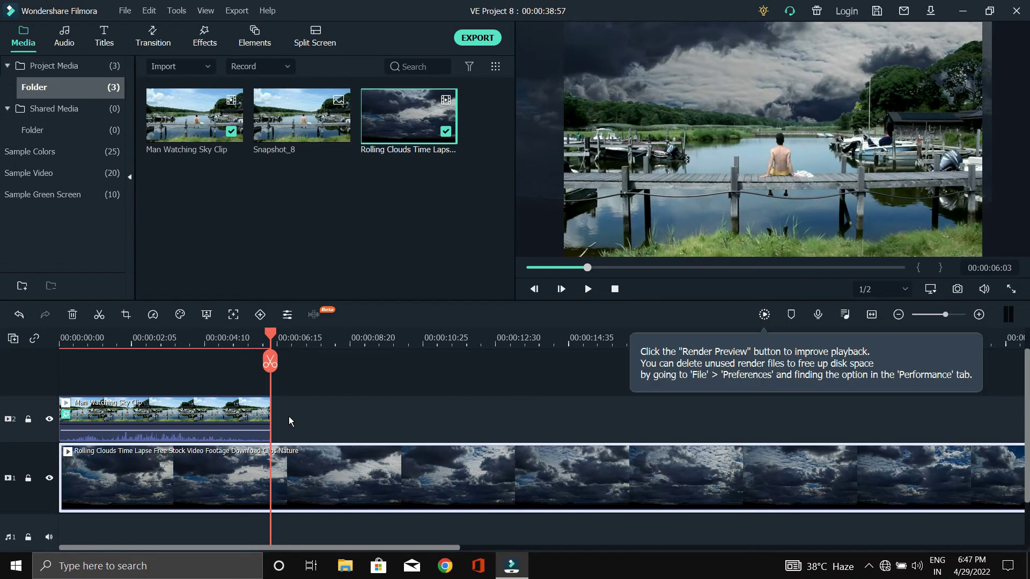
Cut the clouds clip at 00:00:06:03, delete the excess, and play back the composite
left_click(270, 362)
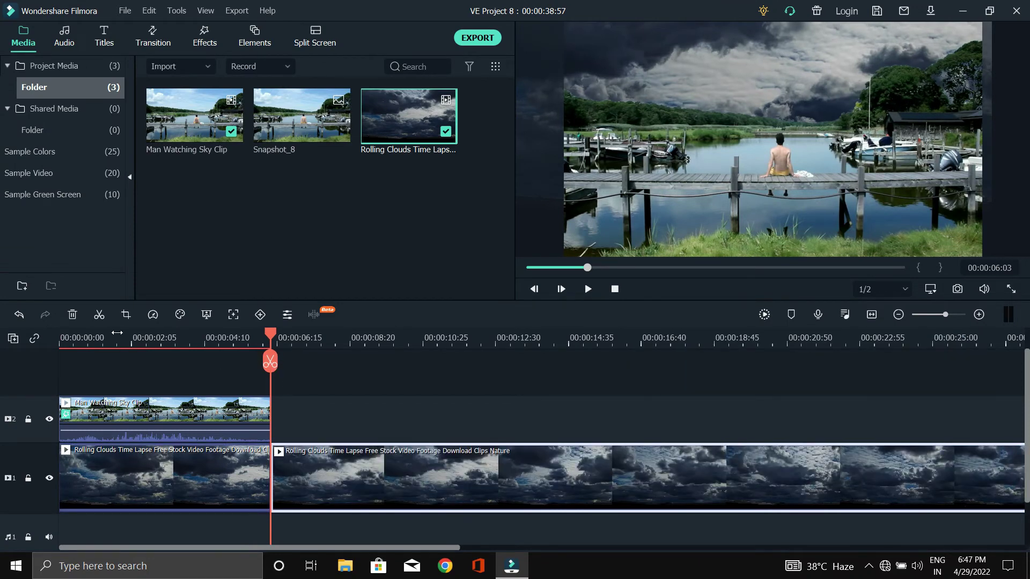
left_click(73, 316)
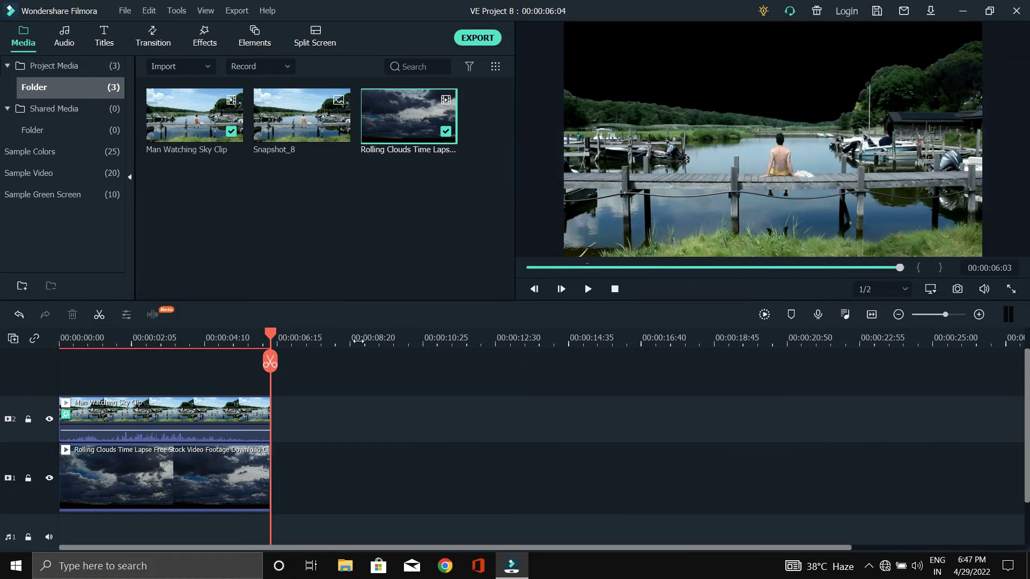
key("space")
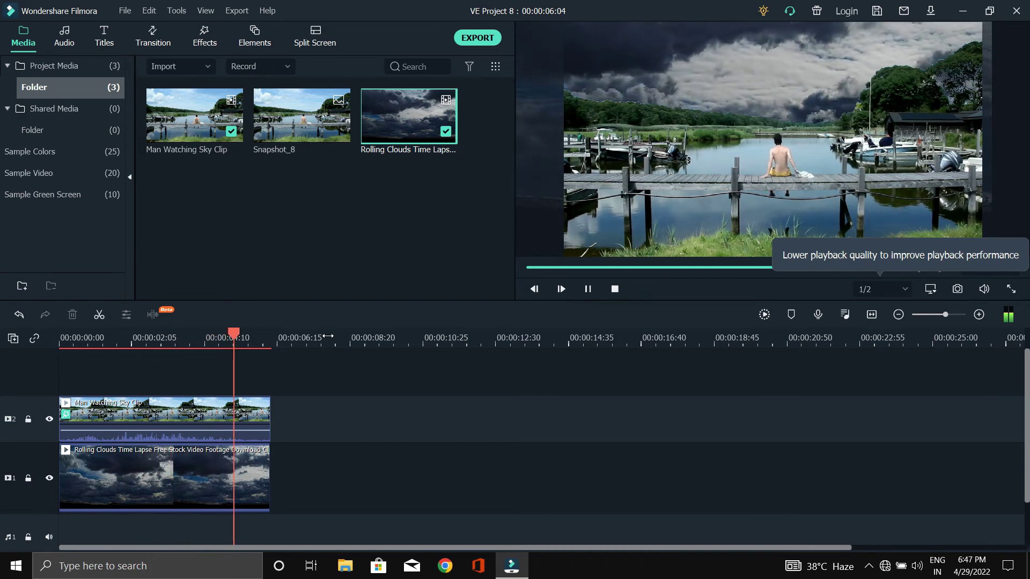
key("space")
double_click(184, 477)
left_click(478, 288)
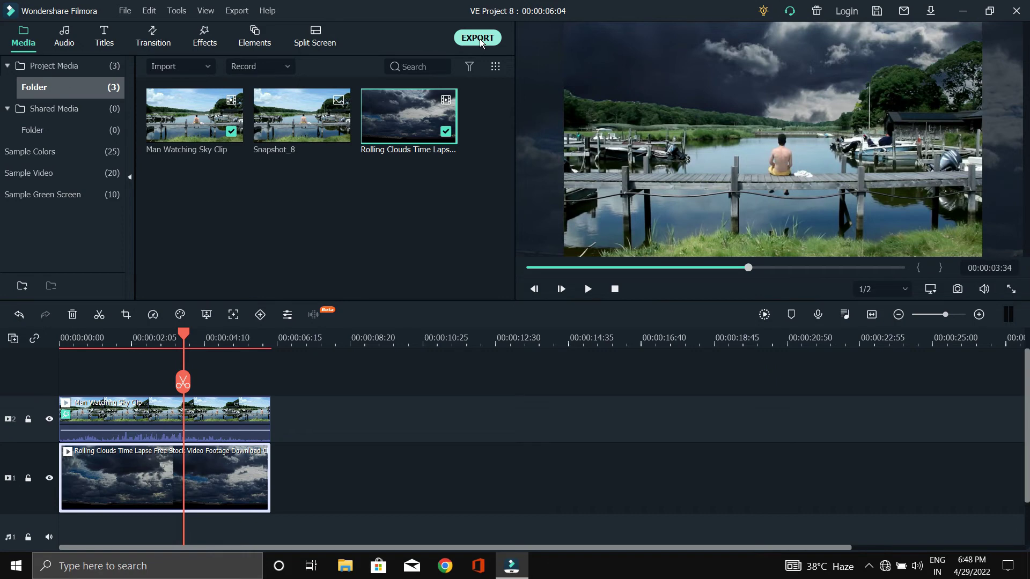
Export the project as a local MP4 named 789456 at 1920x1080, 60 fps
left_click(480, 39)
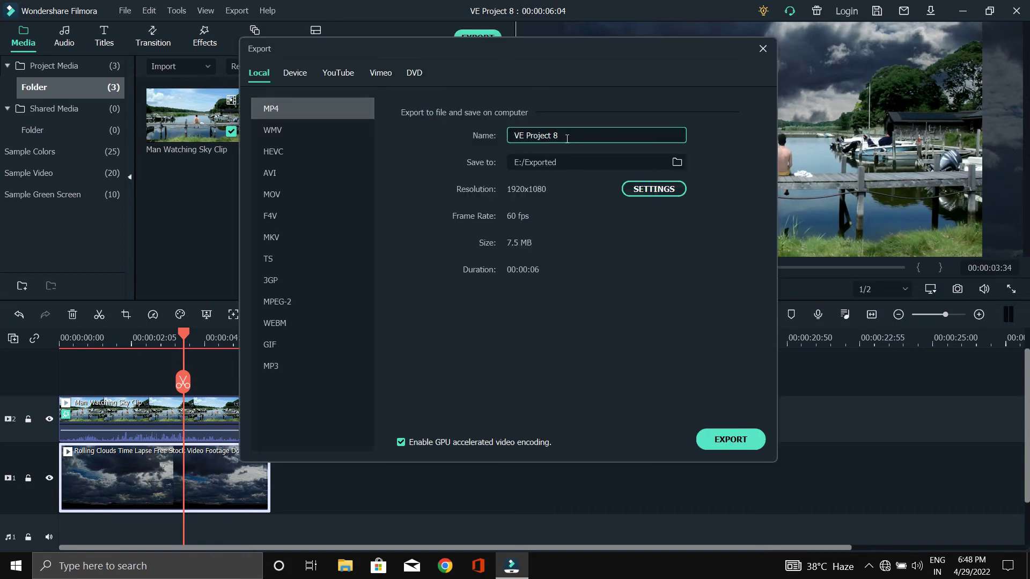
key("BackSpace")
key("BackSpace")
key("BackSpace")
key("BackSpace")
key("BackSpace")
key("BackSpace")
left_click(731, 439)
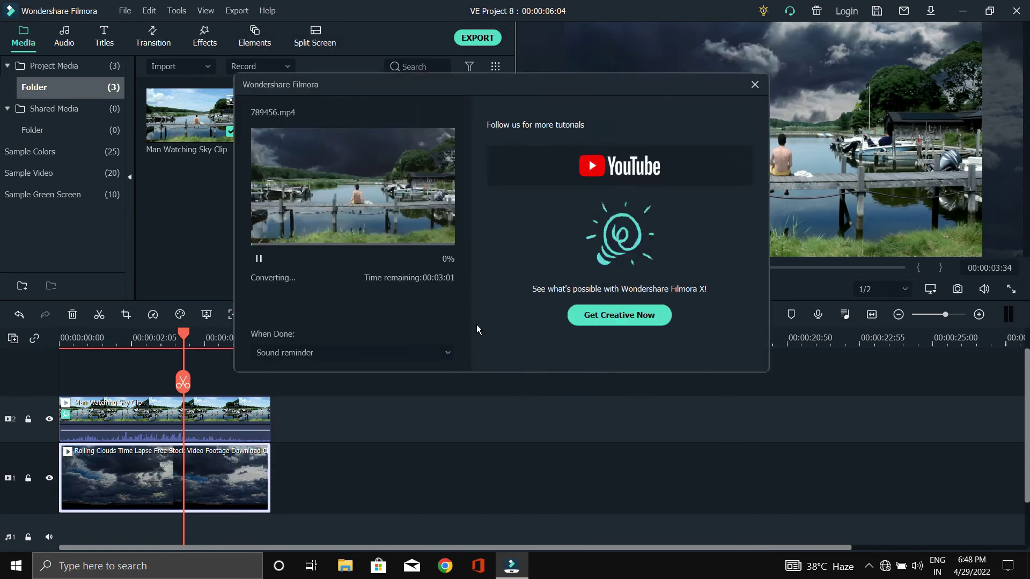